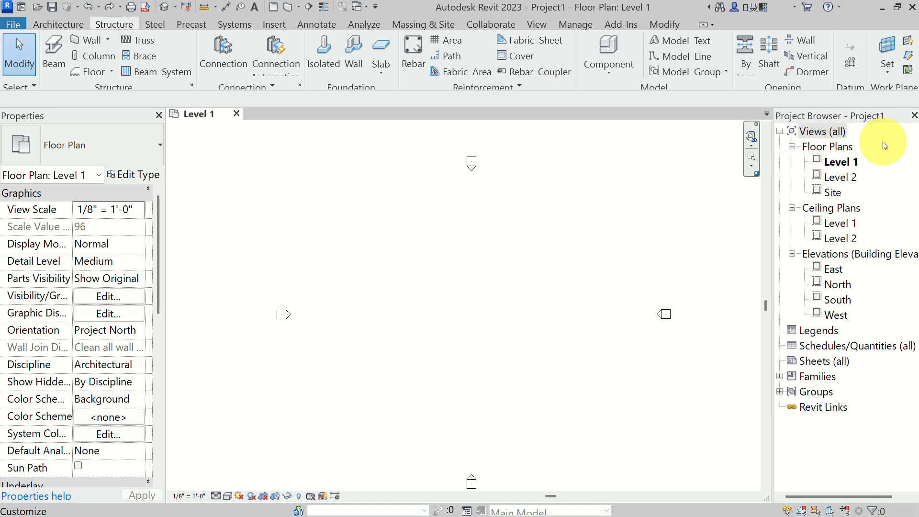
# Draw the first vertical grid line from bottom to top in the area between the four elevation markers.
pyautogui.click(63, 22)
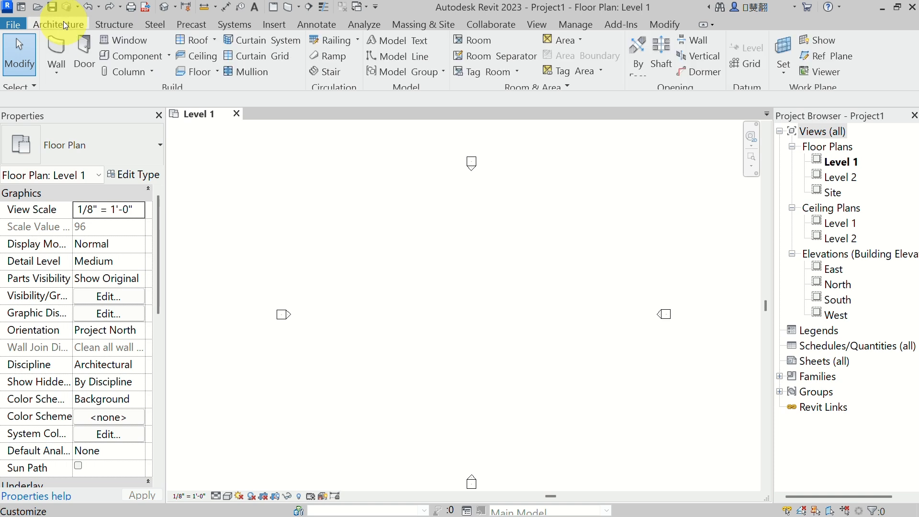
pyautogui.click(106, 25)
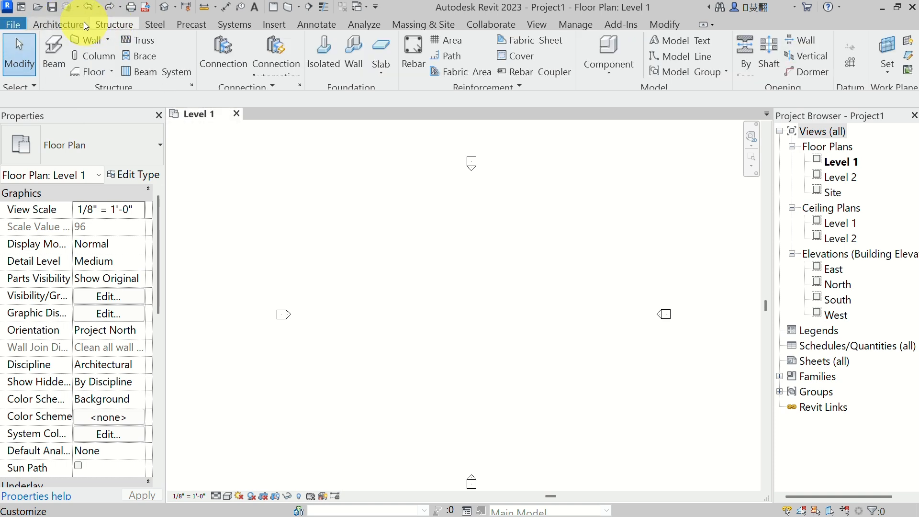
pyautogui.click(84, 23)
pyautogui.click(747, 67)
pyautogui.scroll(-2, 426, 266)
pyautogui.moveTo(439, 312); pyautogui.dragTo(457, 312, button='middle')
pyautogui.scroll(3, 441, 320)
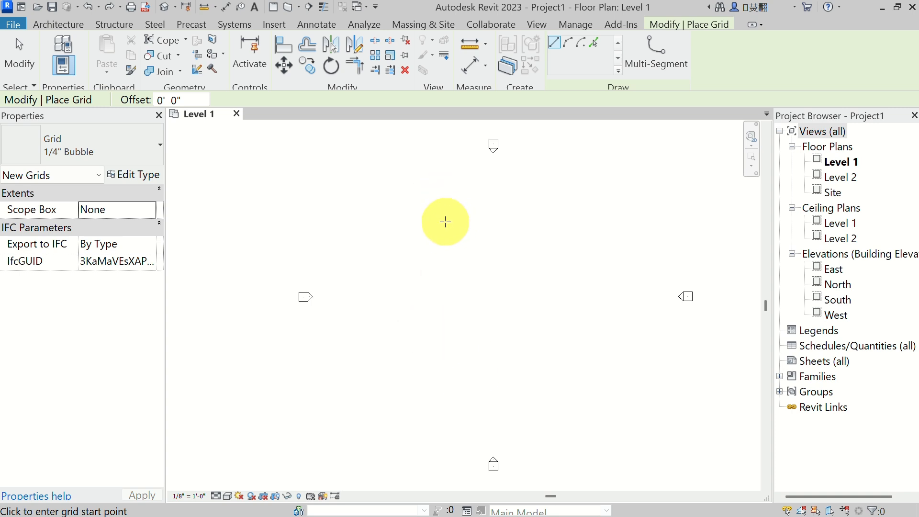
pyautogui.click(437, 407)
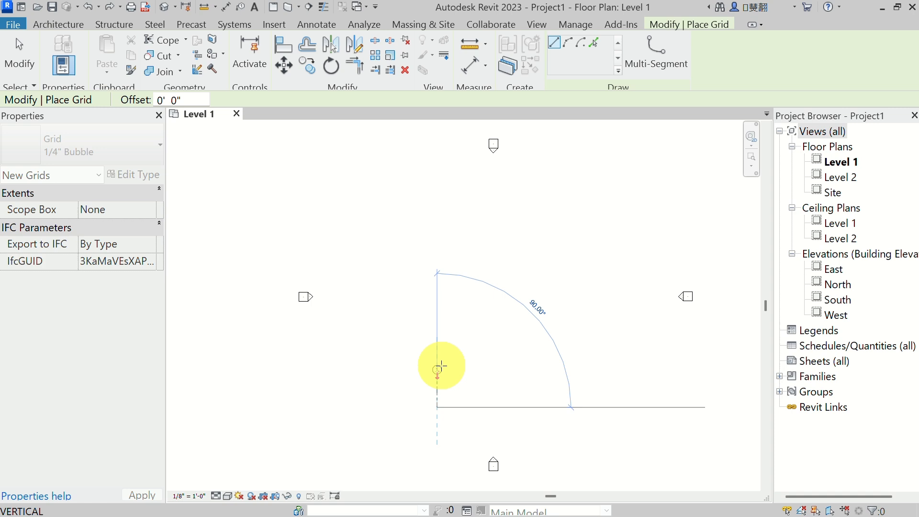
pyautogui.click(437, 253)
# Draw a second vertical grid line about 15' to the right of grid 1, aligned with both of its ends.
pyautogui.scroll(3, 540, 256)
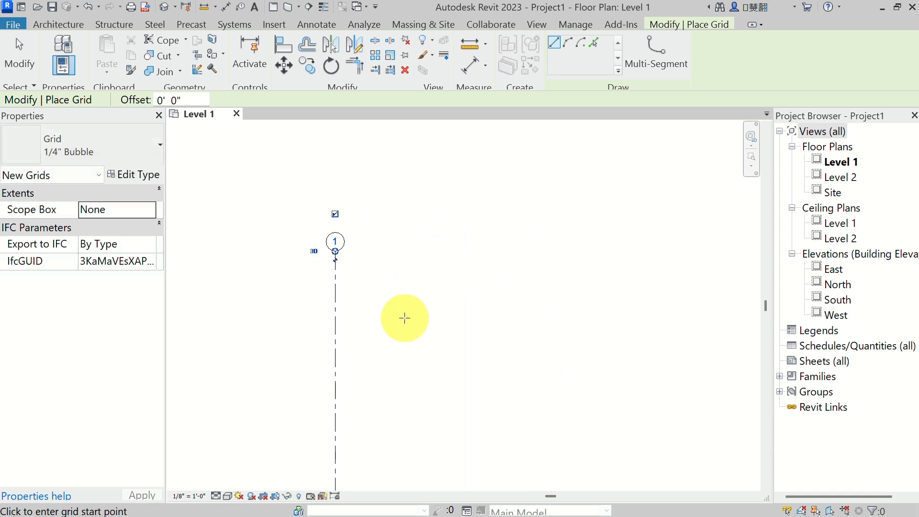
pyautogui.moveTo(409, 325); pyautogui.dragTo(504, 223, button='middle')
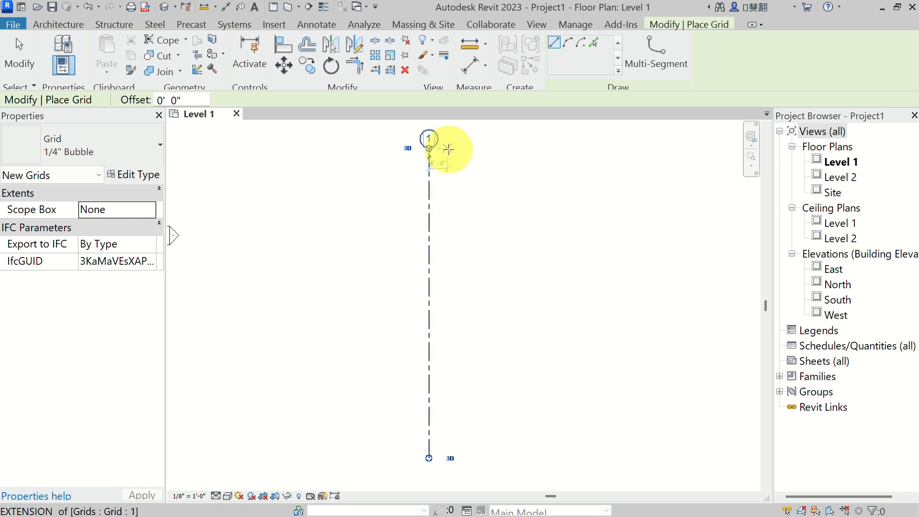
pyautogui.click(497, 149)
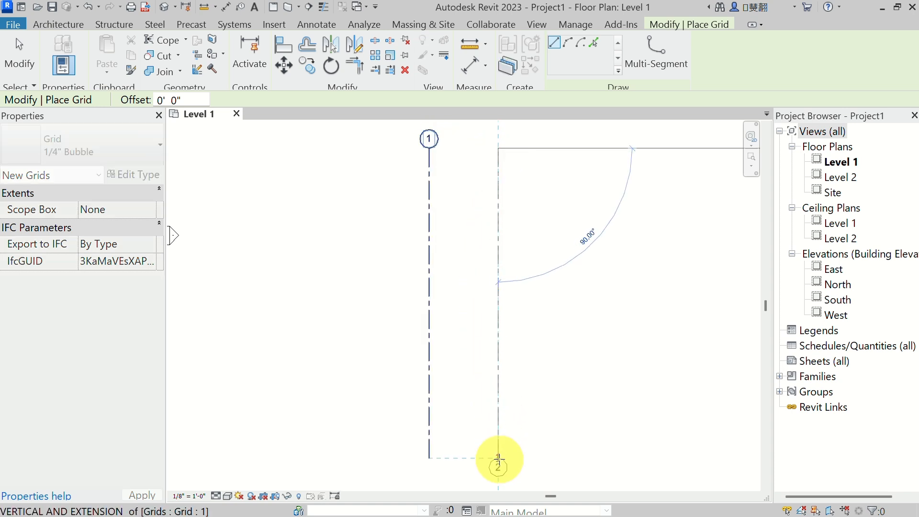
pyautogui.click(498, 459)
# Show grid 2's bubble at its upper end and hide the bubble at its lower end.
pyautogui.scroll(-1, 558, 203)
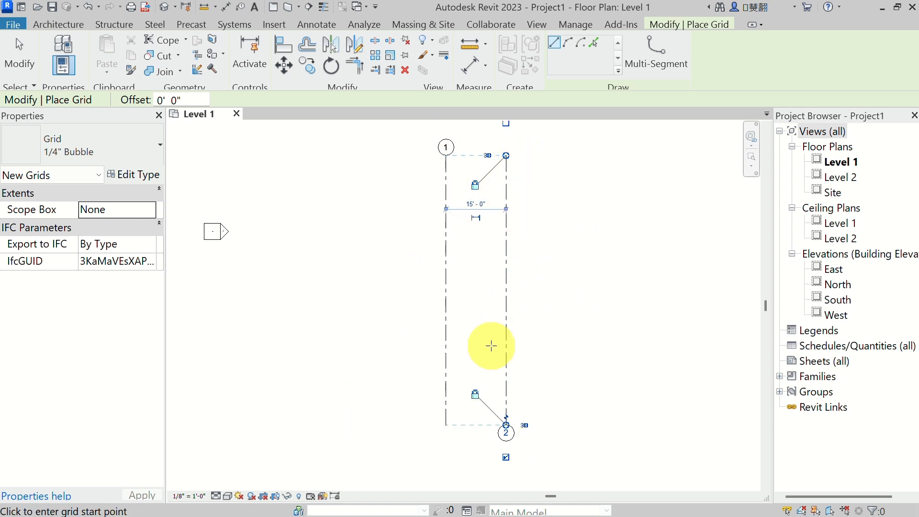
pyautogui.moveTo(568, 213); pyautogui.dragTo(556, 236, button='middle')
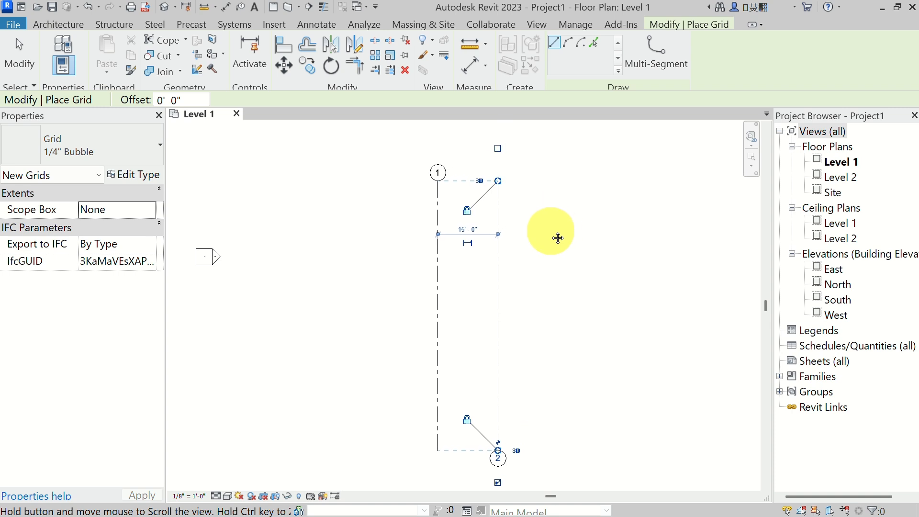
pyautogui.scroll(2, 504, 156)
pyautogui.scroll(1, 504, 156)
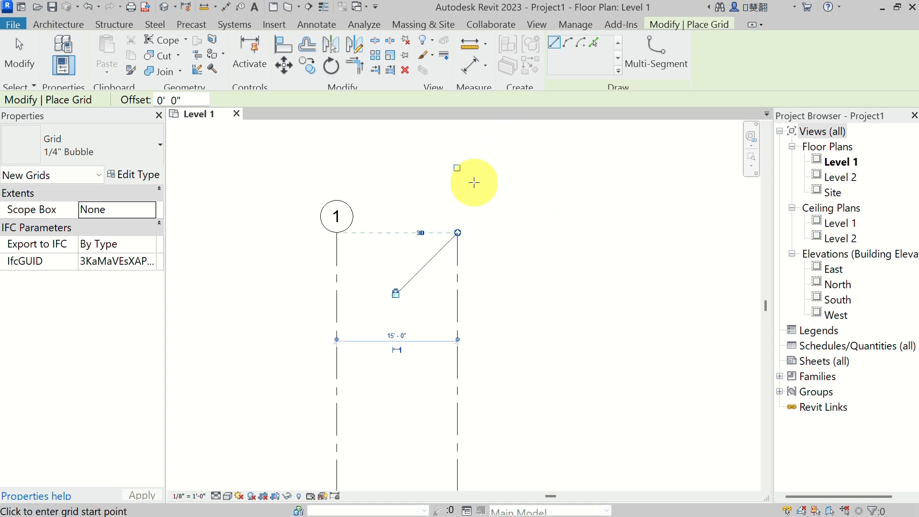
pyautogui.click(457, 168)
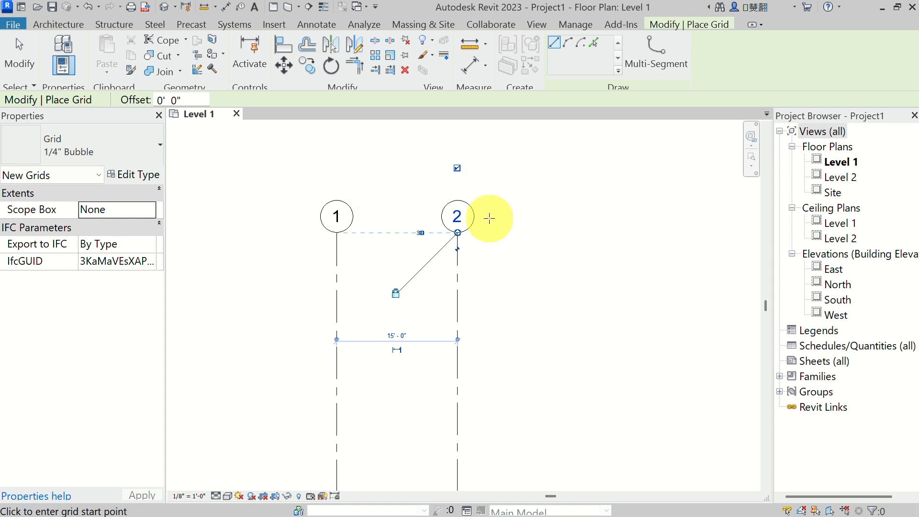
pyautogui.moveTo(534, 367); pyautogui.dragTo(605, 182, button='middle')
pyautogui.scroll(-1, 583, 235)
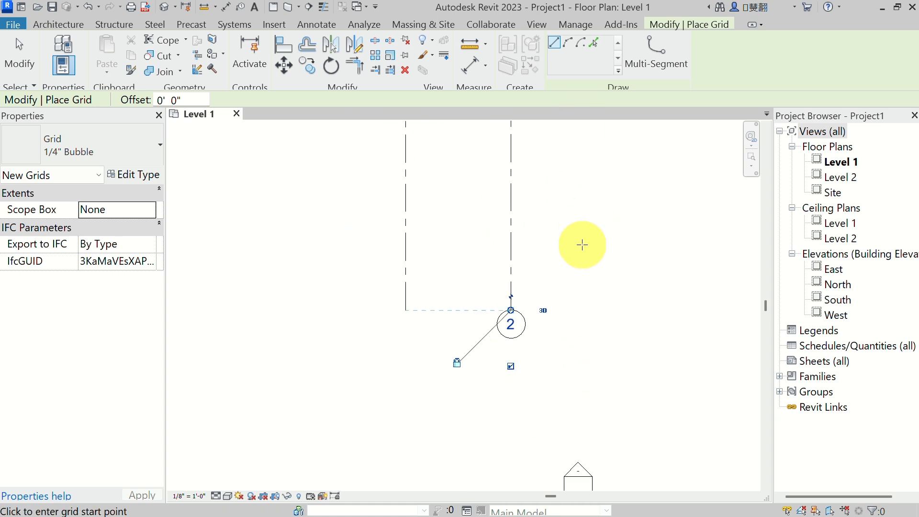
pyautogui.scroll(2, 561, 295)
pyautogui.click(485, 404)
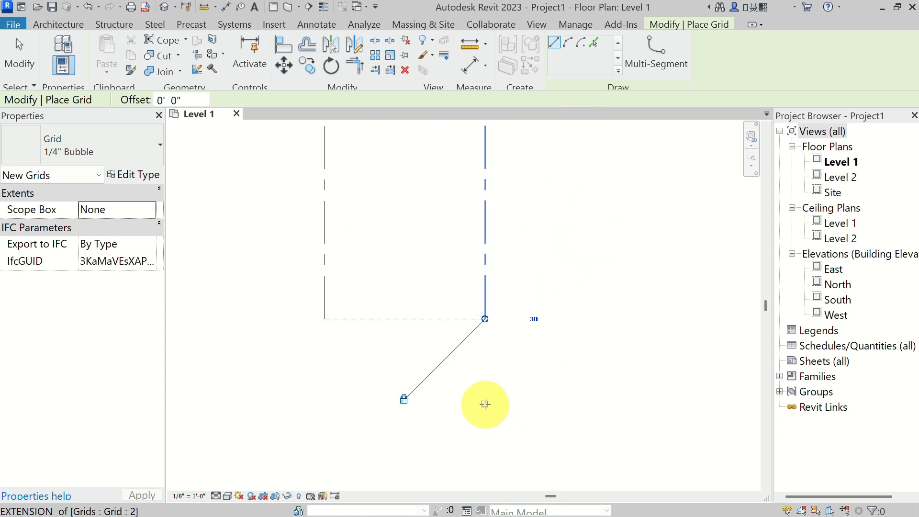
# Finish placing grids and set the spacing between grids 1 and 2 to 20' by moving grid 2.
pyautogui.scroll(-1, 585, 252)
pyautogui.scroll(-1, 585, 252)
pyautogui.moveTo(605, 213); pyautogui.dragTo(603, 295, button='middle')
pyautogui.scroll(-2, 603, 293)
pyautogui.moveTo(626, 183); pyautogui.dragTo(606, 324, button='middle')
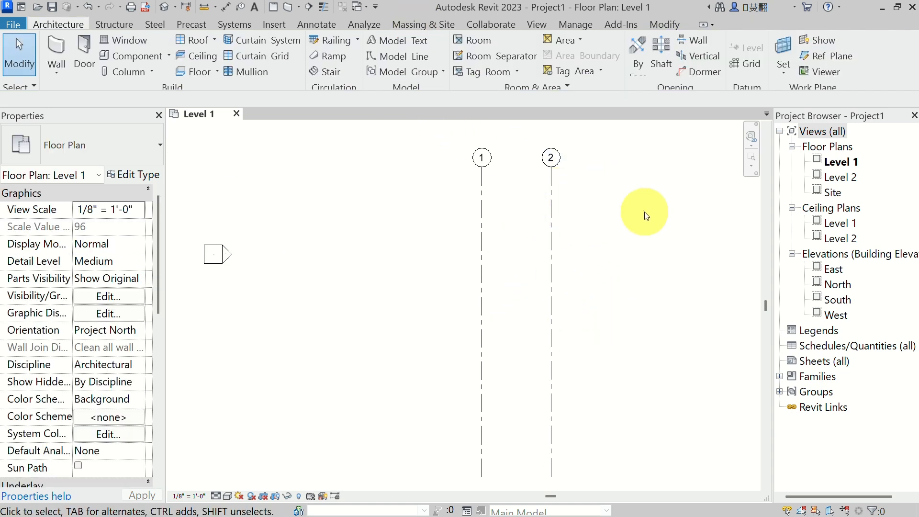
pyautogui.moveTo(646, 216); pyautogui.dragTo(549, 209, button='middle')
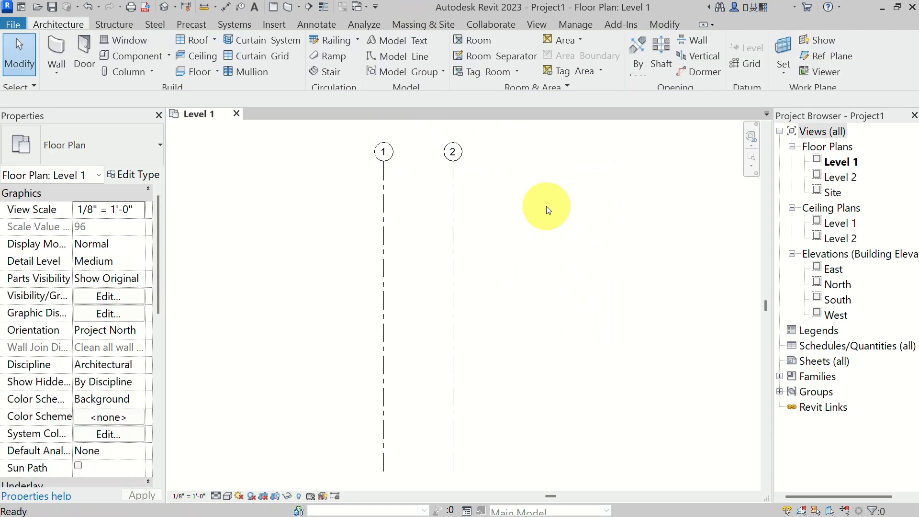
pyautogui.click(453, 213)
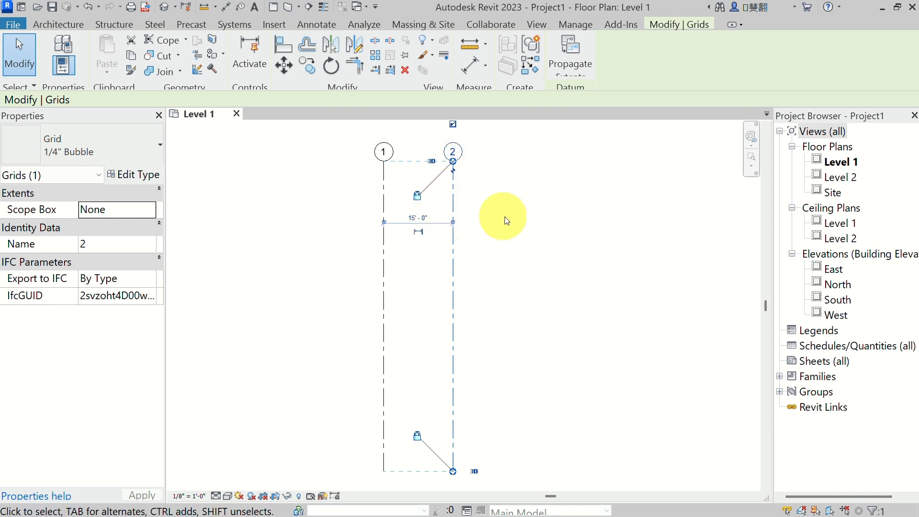
pyautogui.click(422, 216)
pyautogui.write('2')
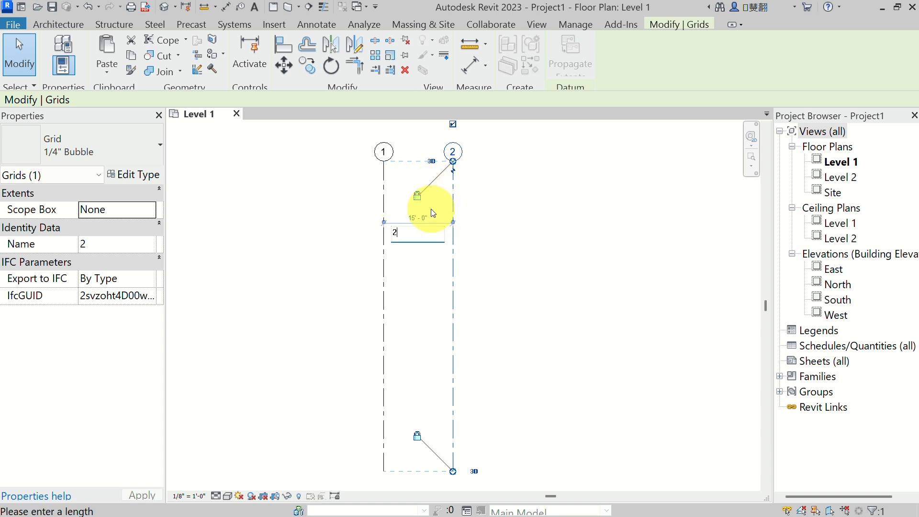
pyautogui.write('0')
pyautogui.press('Return')
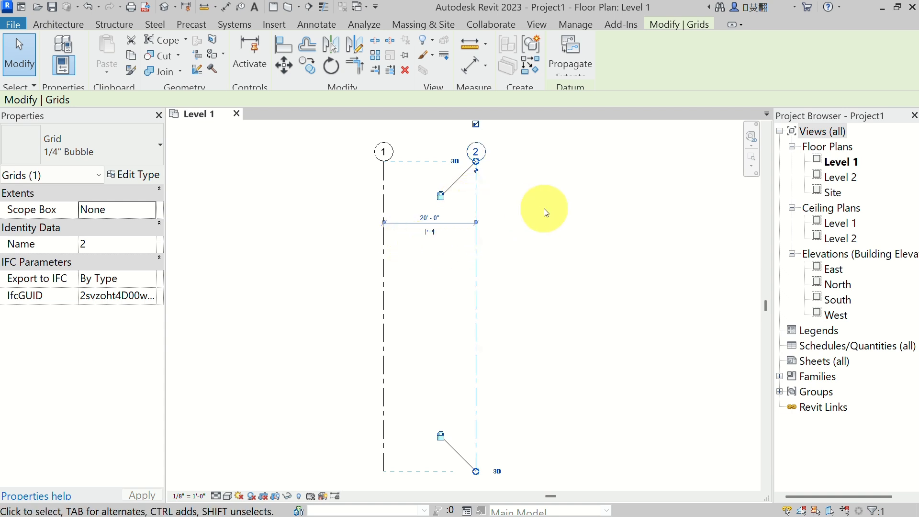
# Set the spacing between grids 1 and 2 to 20' 6", keeping grid 2 as the moving line.
pyautogui.click(426, 217)
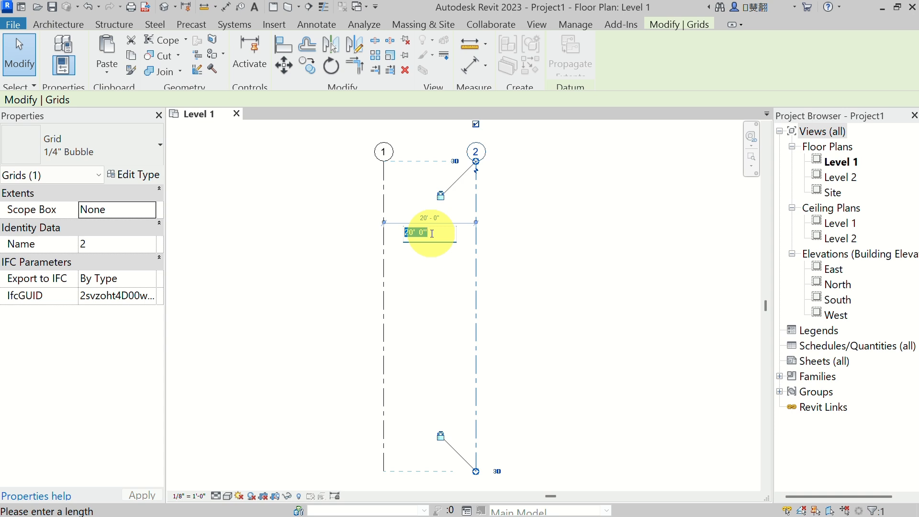
pyautogui.write('20 6')
pyautogui.press('Return')
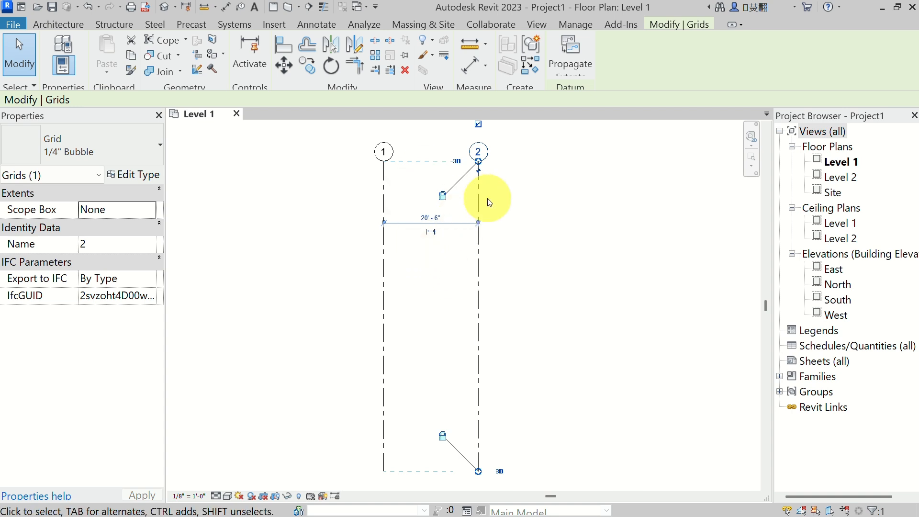
# Draw a third vertical grid line 15' to the right of grid 2, aligned with the ends of the existing grids.
pyautogui.moveTo(564, 284); pyautogui.dragTo(507, 268, button='middle')
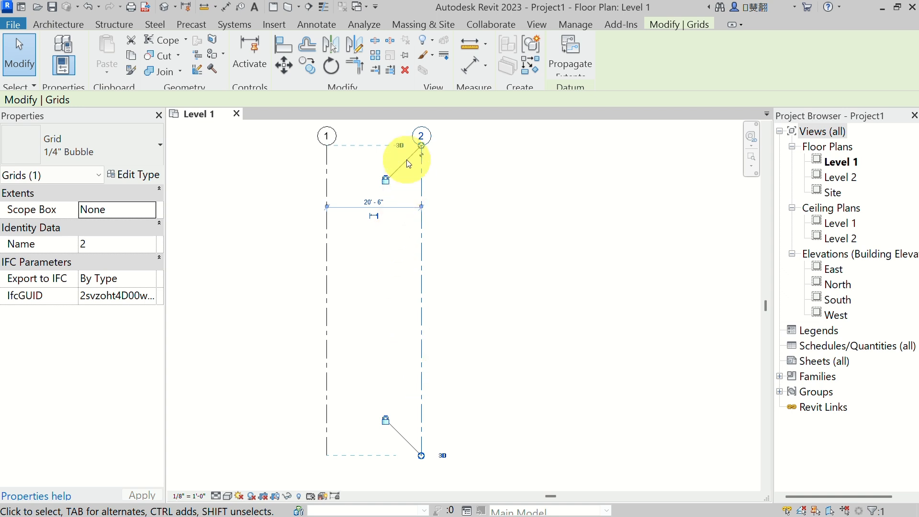
pyautogui.moveTo(504, 220); pyautogui.dragTo(604, 245, button='middle')
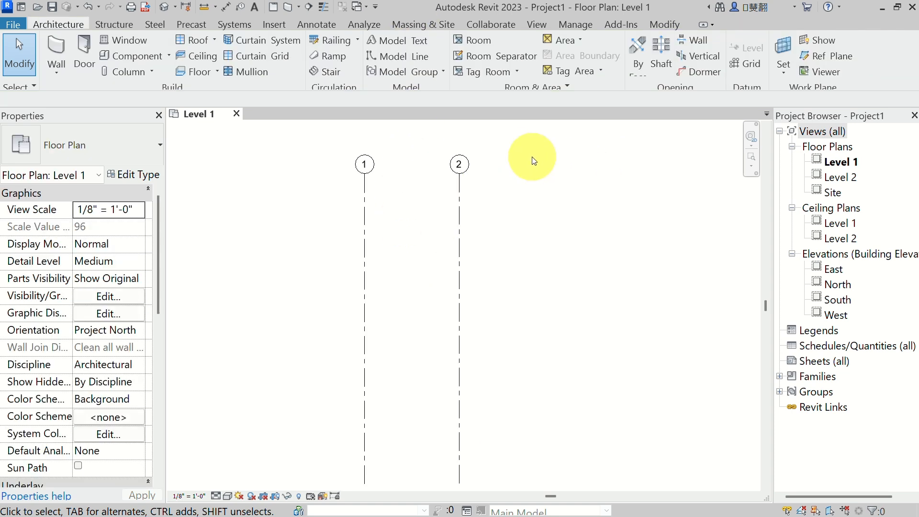
pyautogui.click(753, 64)
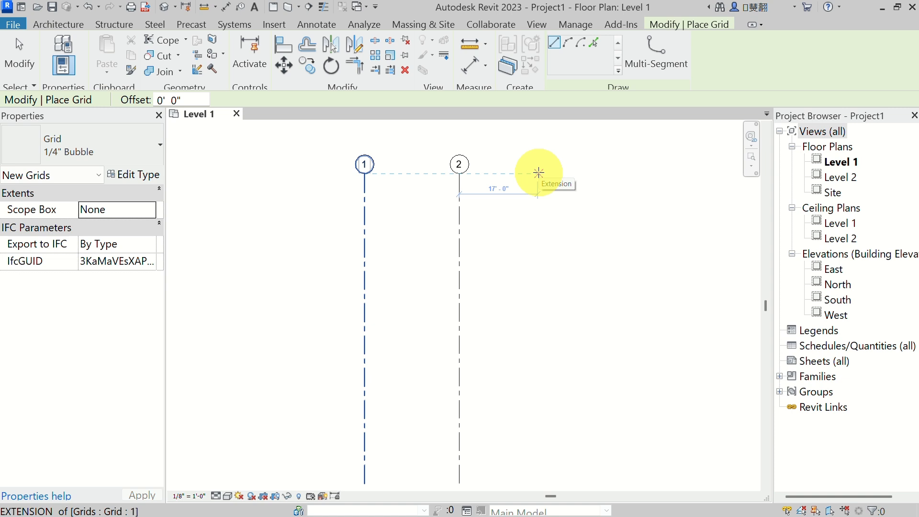
pyautogui.write('15')
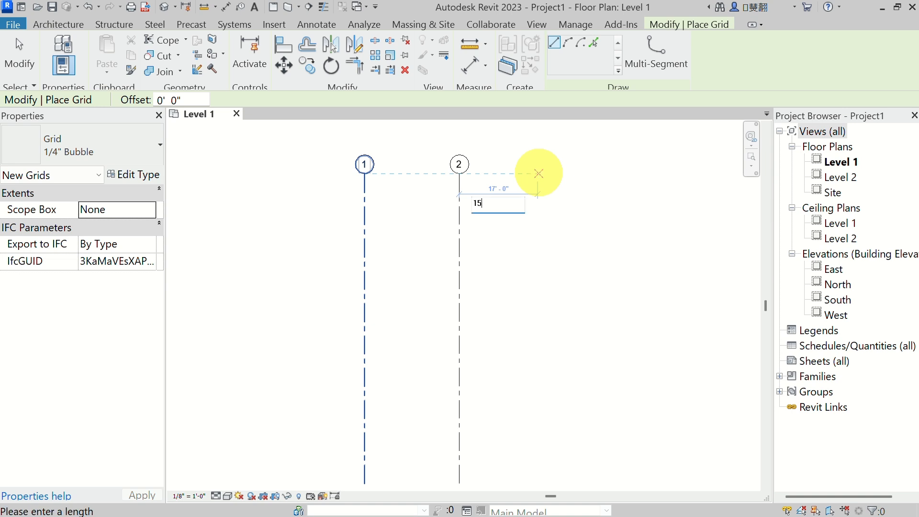
pyautogui.press('Return')
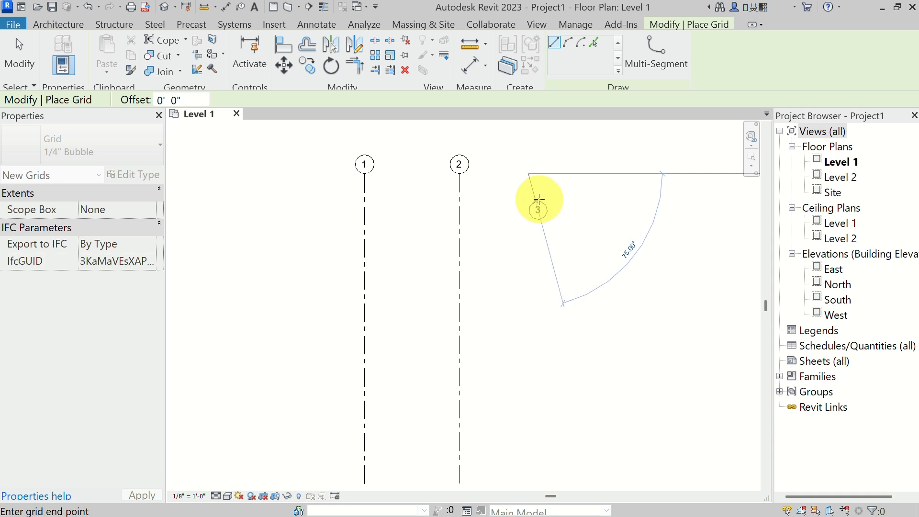
pyautogui.moveTo(527, 413); pyautogui.dragTo(547, 157, button='middle')
pyautogui.scroll(-1, 548, 158)
pyautogui.click(550, 220)
# Draw a fourth vertical grid line to the right of grid 3, aligned with the others, and put the bubbles of grids 3 and 4 at their upper ends.
pyautogui.moveTo(631, 176); pyautogui.dragTo(515, 343, button='middle')
pyautogui.moveTo(537, 201); pyautogui.dragTo(570, 348, button='middle')
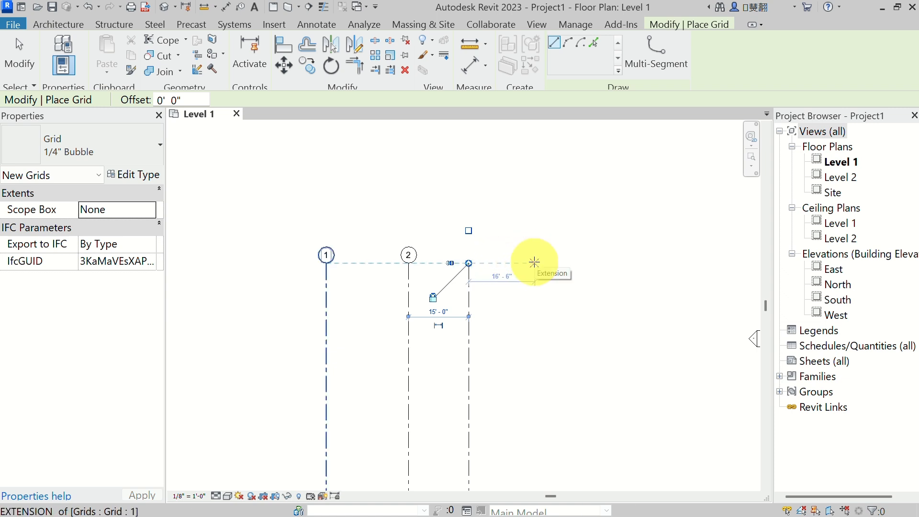
pyautogui.write('36')
pyautogui.press('Return')
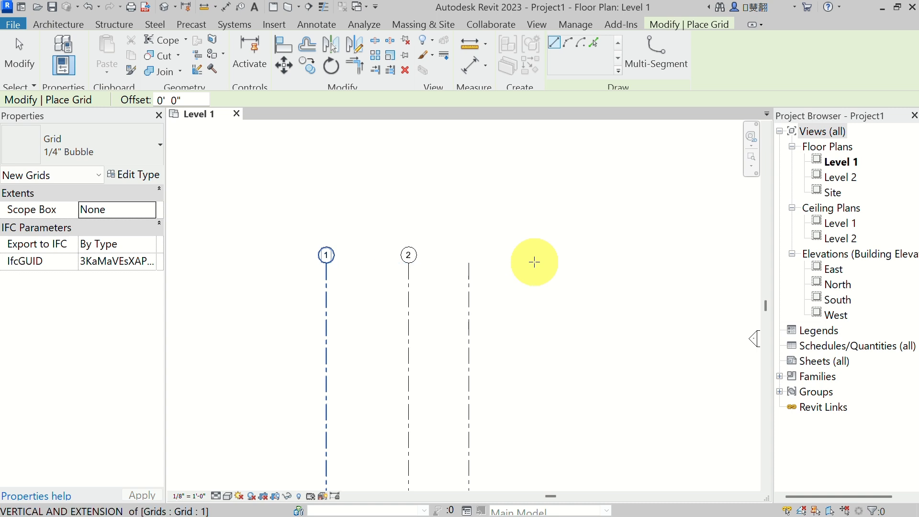
pyautogui.click(534, 263)
pyautogui.moveTo(550, 433); pyautogui.dragTo(560, 212, button='middle')
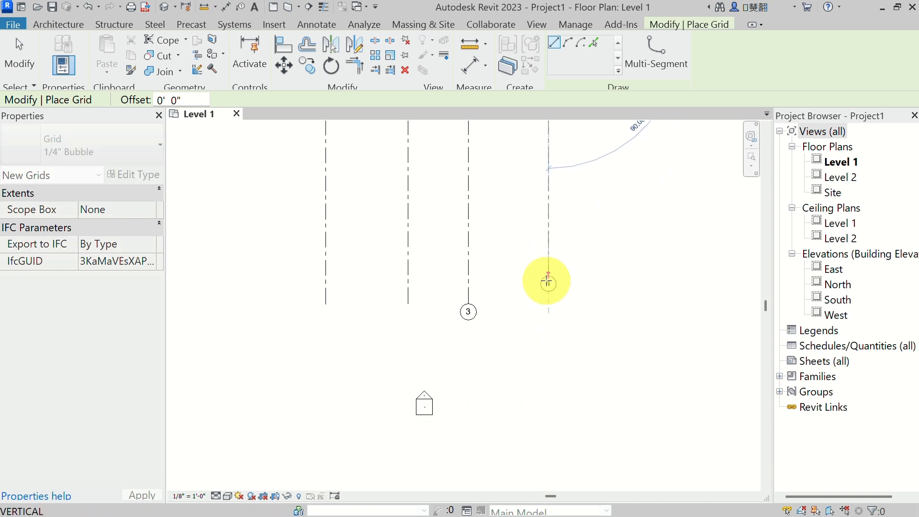
pyautogui.click(547, 305)
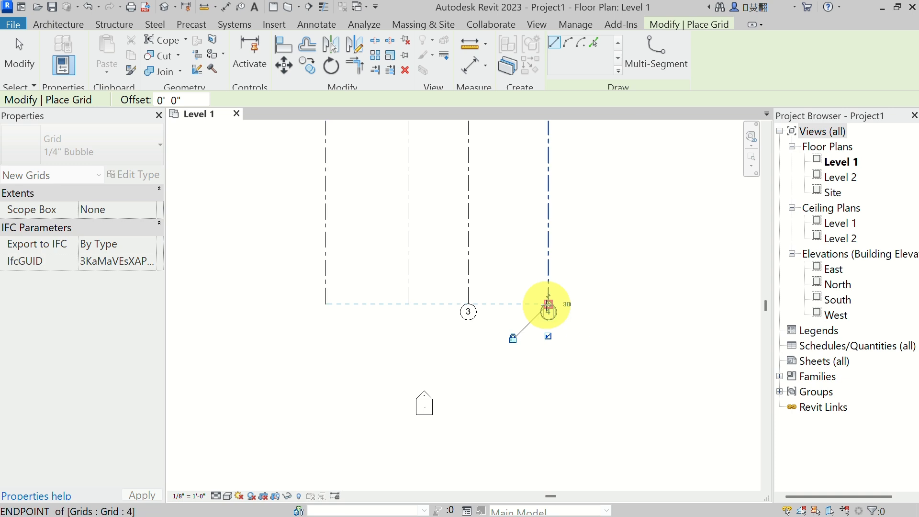
pyautogui.moveTo(615, 199); pyautogui.dragTo(604, 266, button='middle')
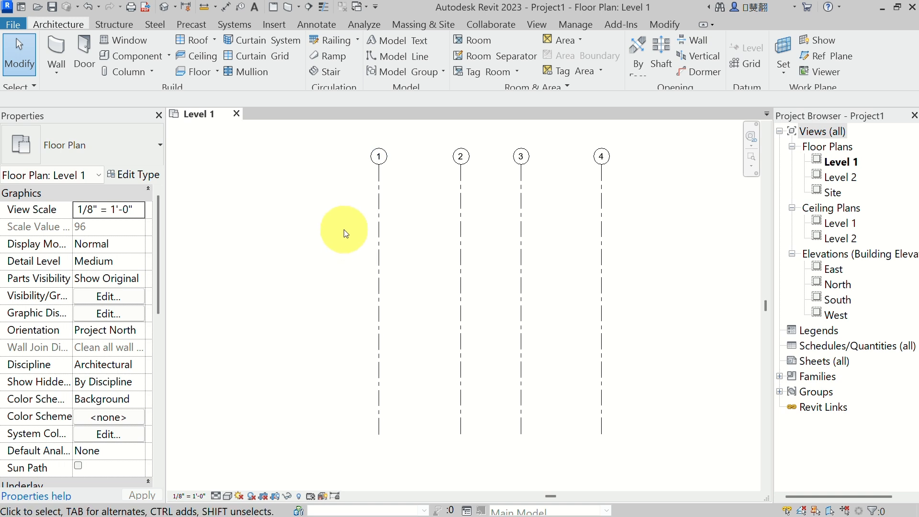
# Draw a horizontal grid line from right to left across all four vertical grids near their upper ends, with its bubble beyond grid 1.
pyautogui.click(750, 64)
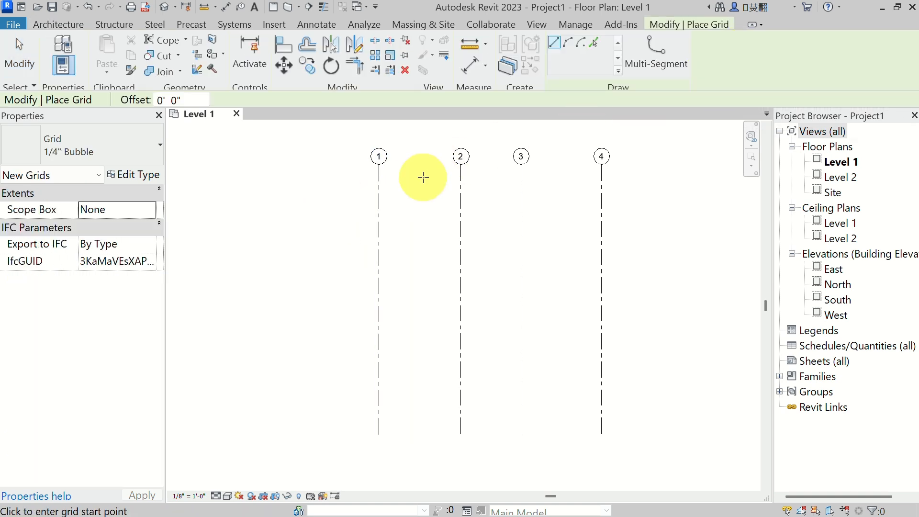
pyautogui.click(650, 201)
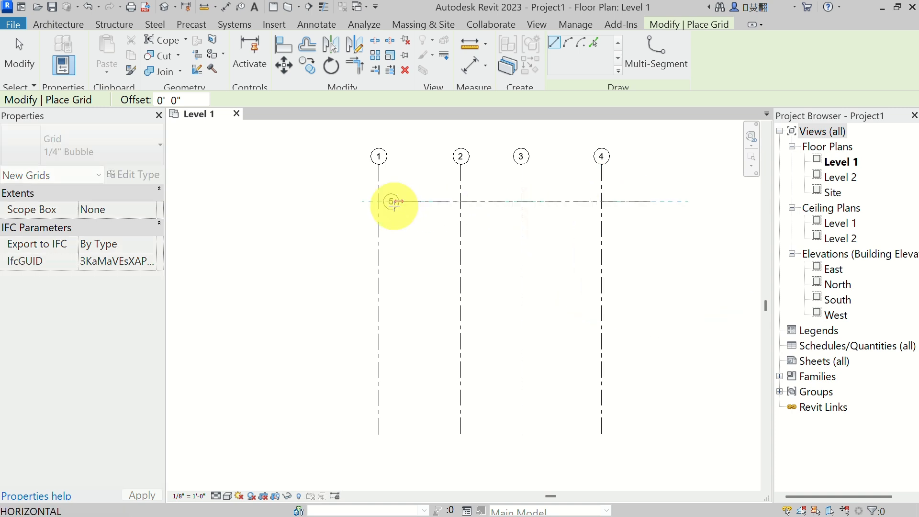
pyautogui.click(321, 201)
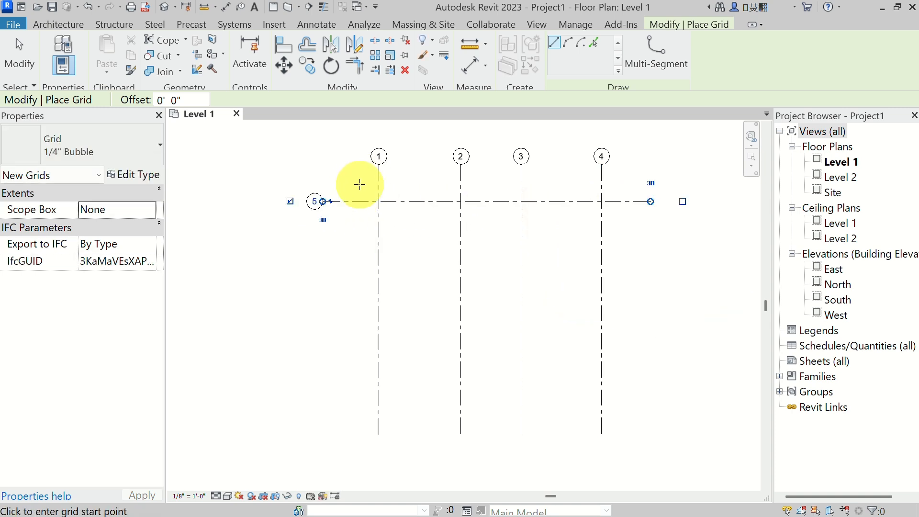
pyautogui.scroll(2, 323, 191)
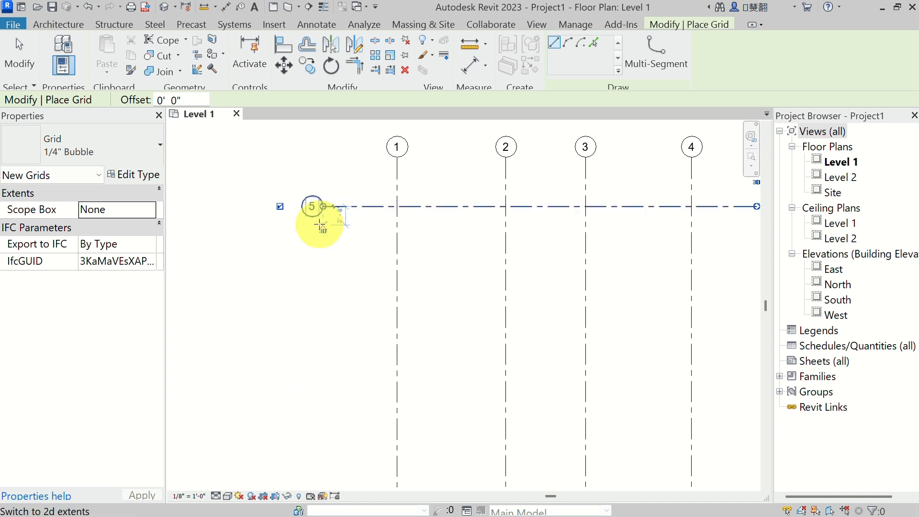
pyautogui.press('Escape')
pyautogui.press('Escape')
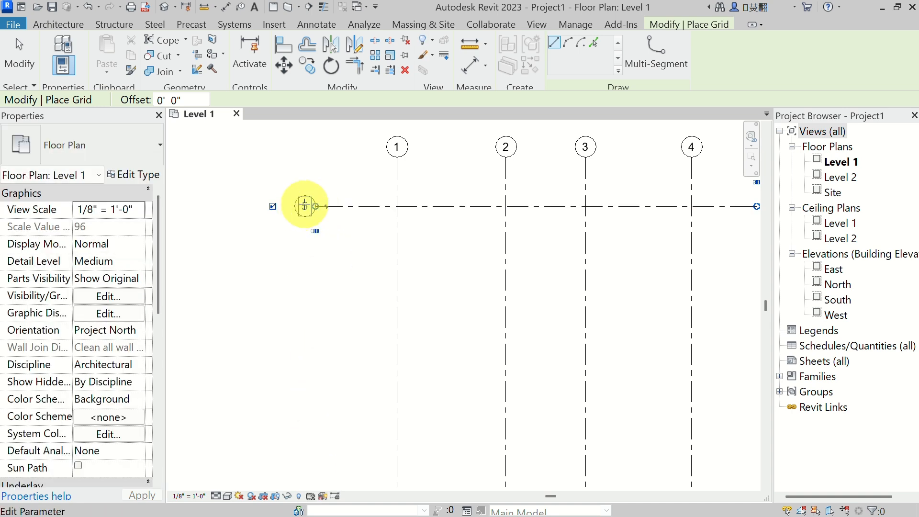
# Rename the horizontal grid as A and draw a second horizontal grid below it from right to left, with its ends aligned.
pyautogui.click(305, 204)
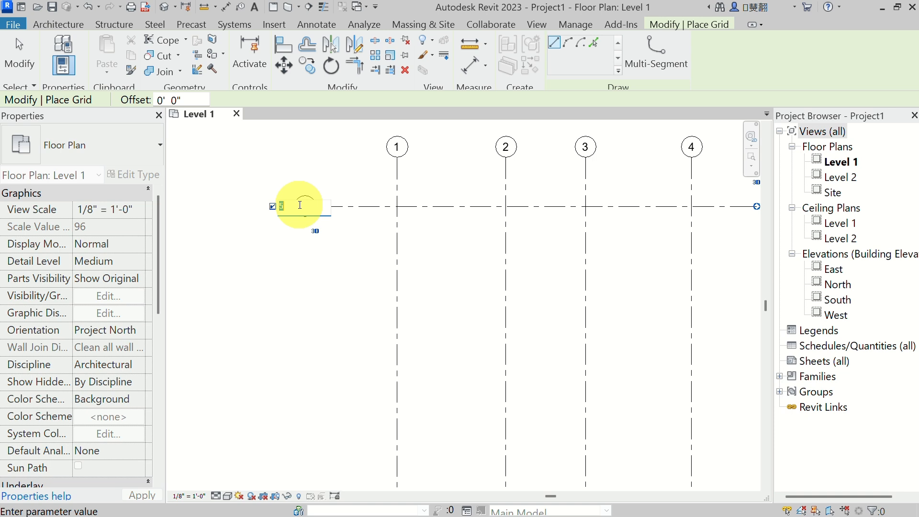
pyautogui.press('Return')
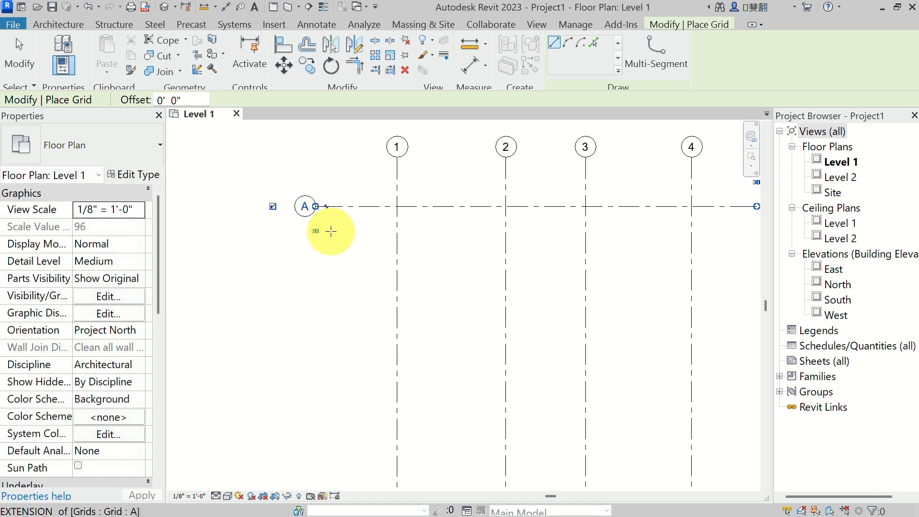
pyautogui.scroll(-2, 358, 279)
pyautogui.click(588, 276)
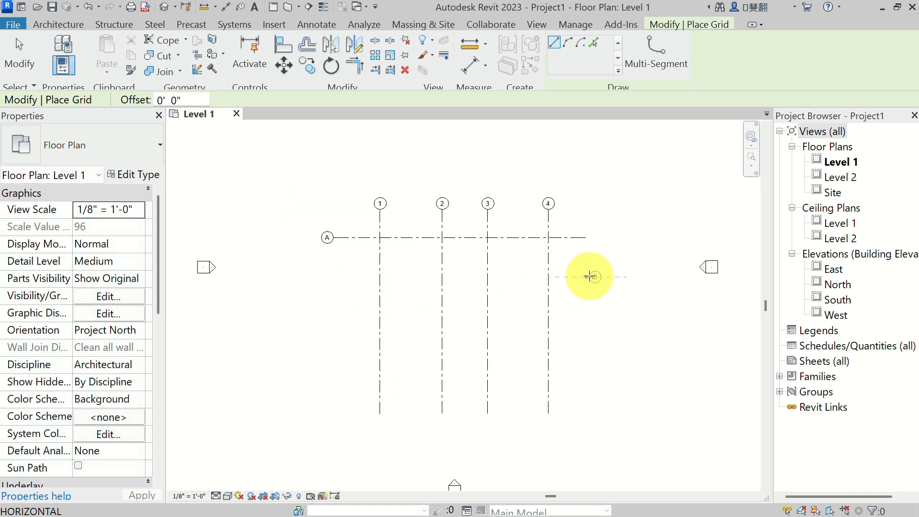
pyautogui.click(329, 277)
# Draw two more horizontal grids below grid B with aligned ends, the last about 14' 6" below grid C, and finish placing grids.
pyautogui.click(587, 311)
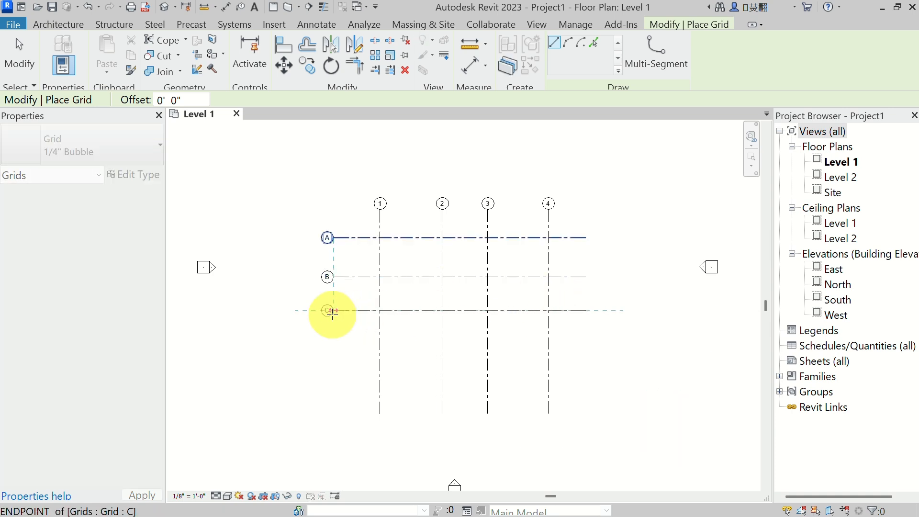
pyautogui.click(330, 311)
pyautogui.click(587, 355)
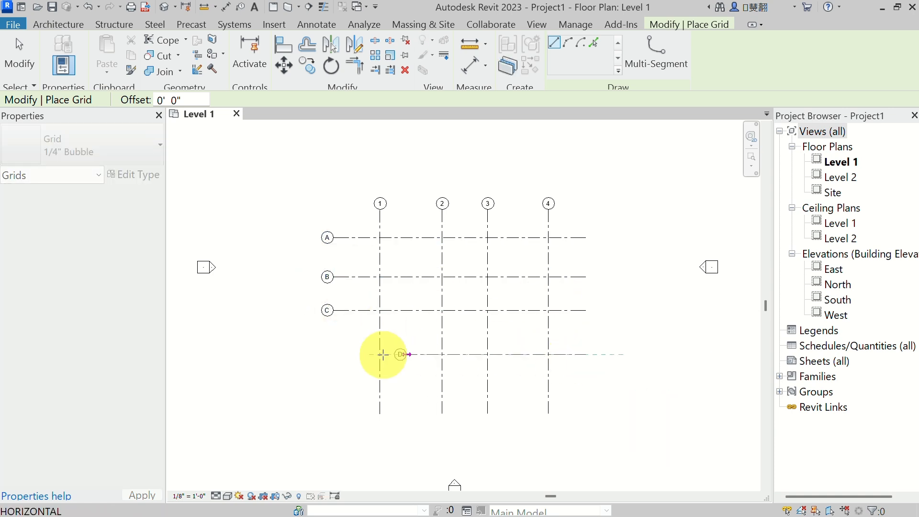
pyautogui.click(329, 355)
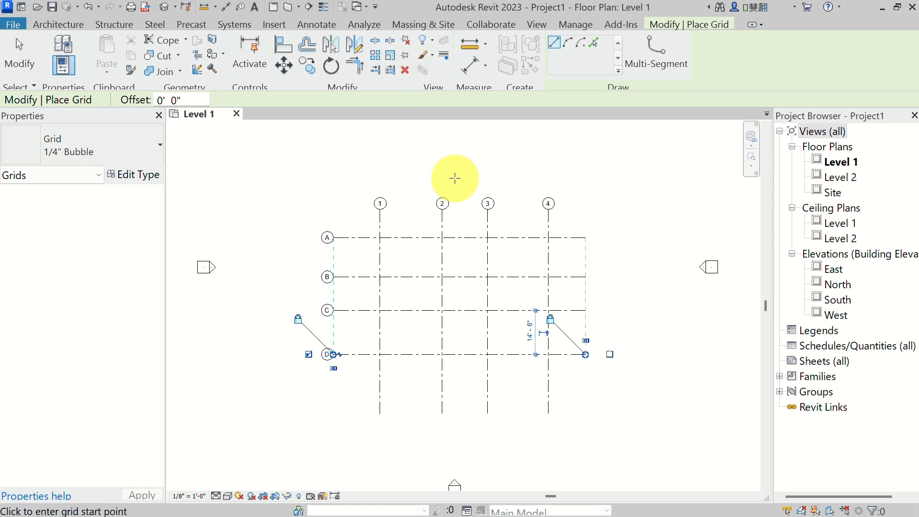
pyautogui.press('Escape')
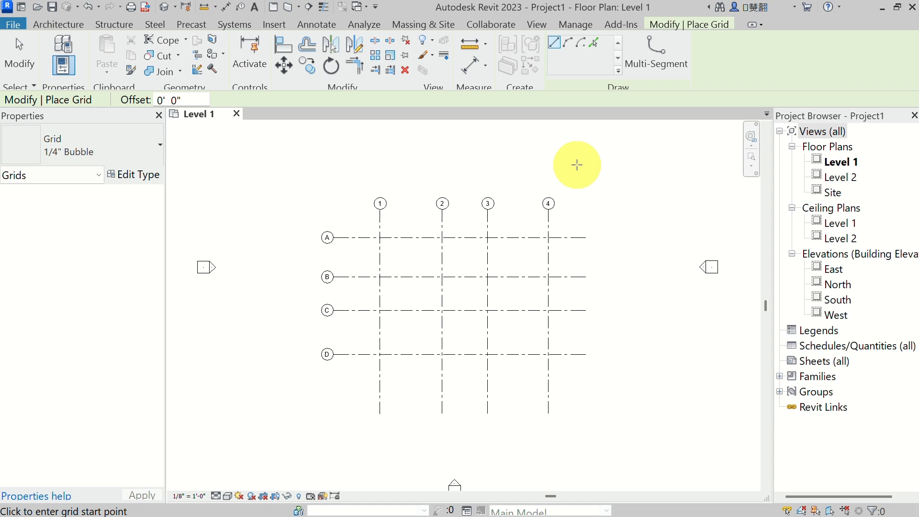
pyautogui.press('Escape')
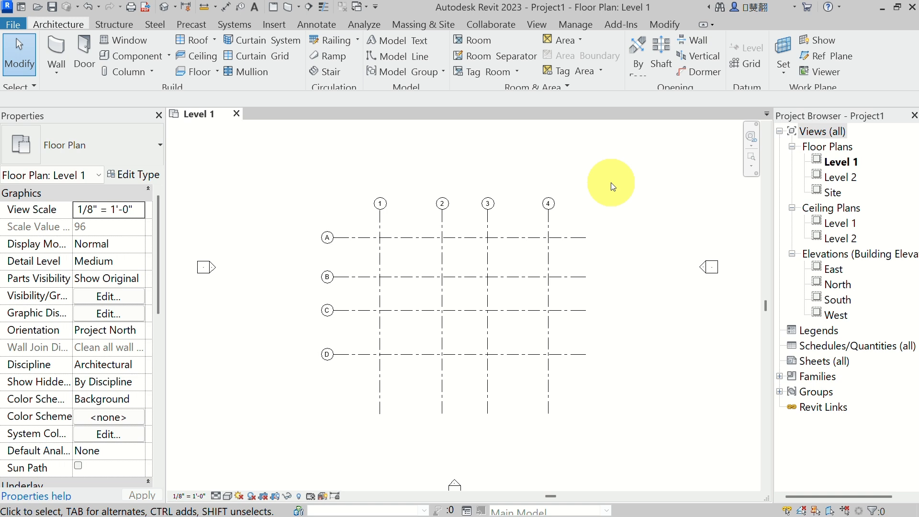
# Delete all the vertical and horizontal grids from the Level 1 plan.
pyautogui.moveTo(614, 186); pyautogui.dragTo(304, 433)
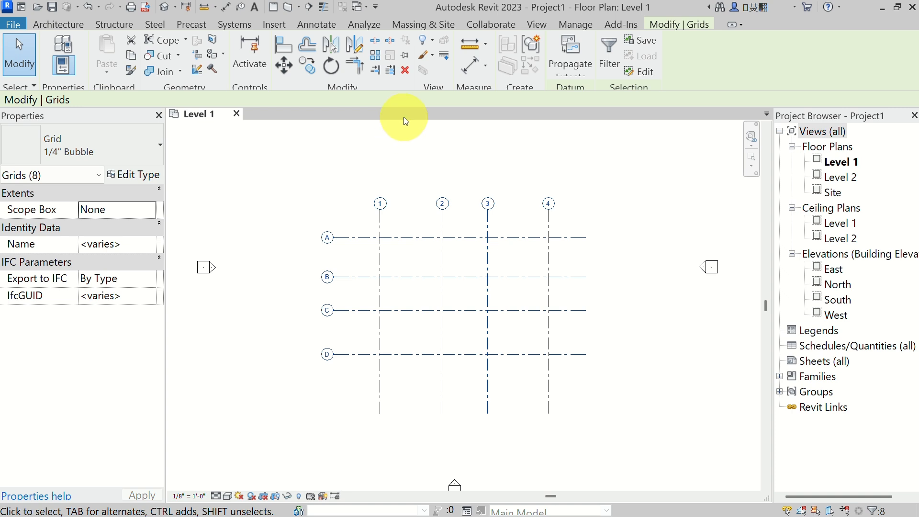
pyautogui.click(405, 72)
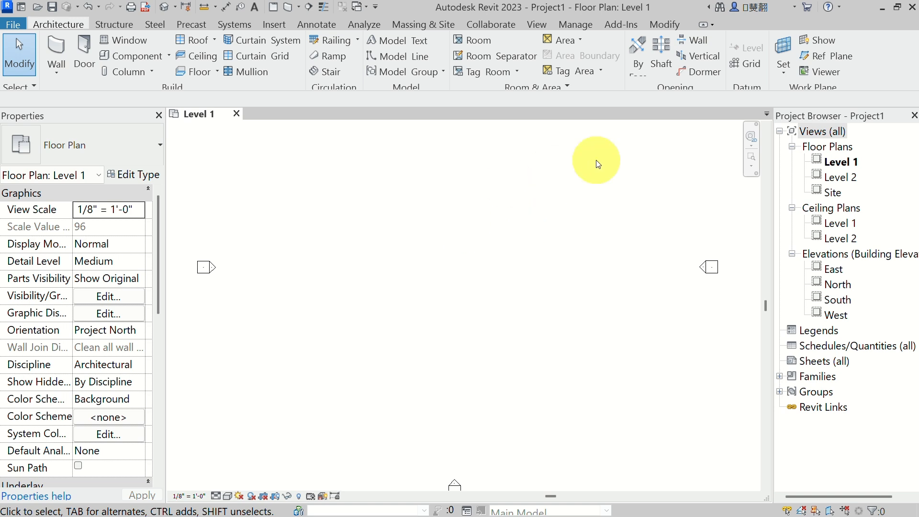
# Draw a new vertical grid line upward between the elevation markers and rename it as 1.
pyautogui.click(745, 64)
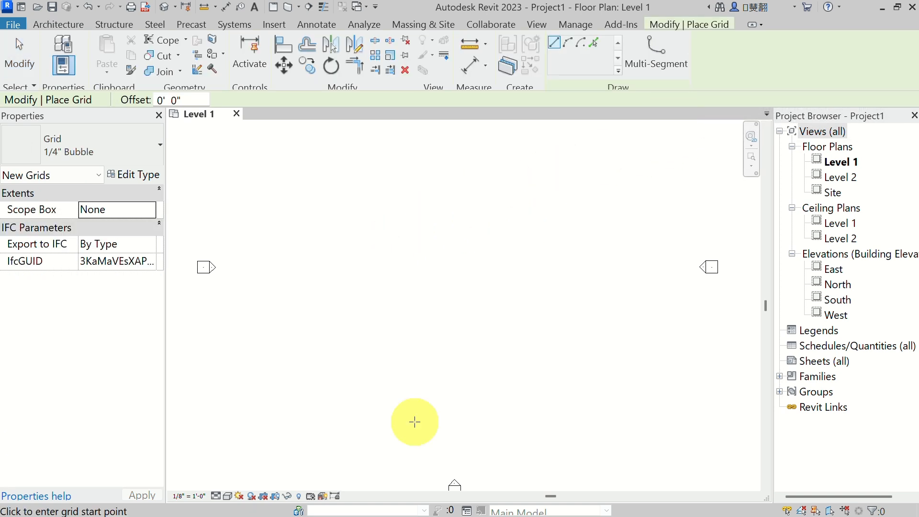
pyautogui.click(373, 426)
pyautogui.click(372, 221)
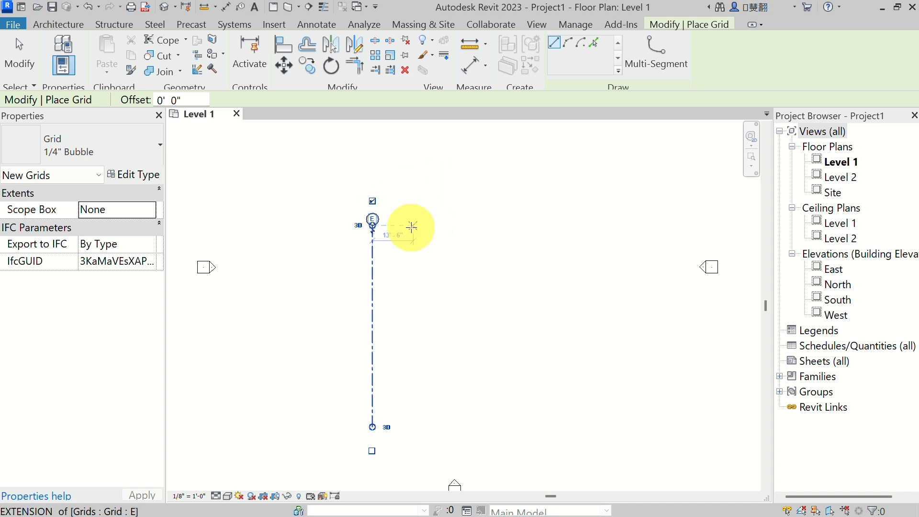
pyautogui.scroll(2, 410, 225)
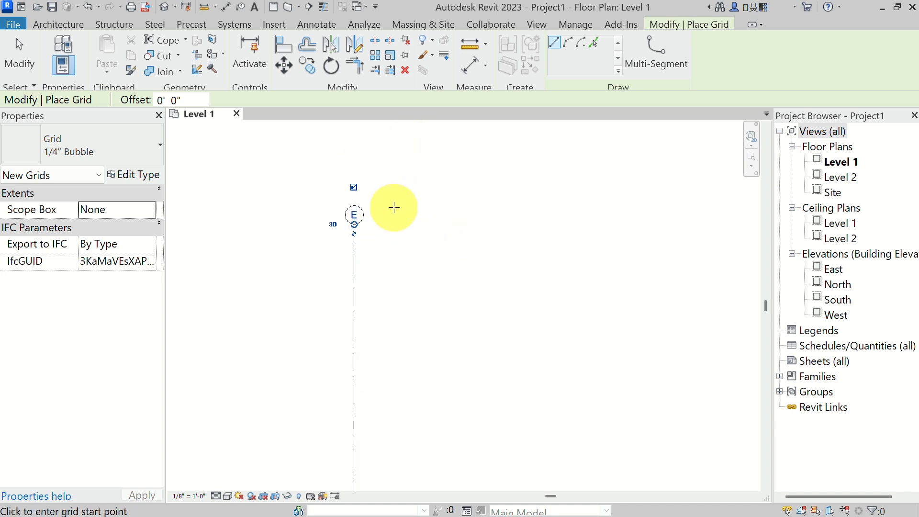
pyautogui.click(355, 215)
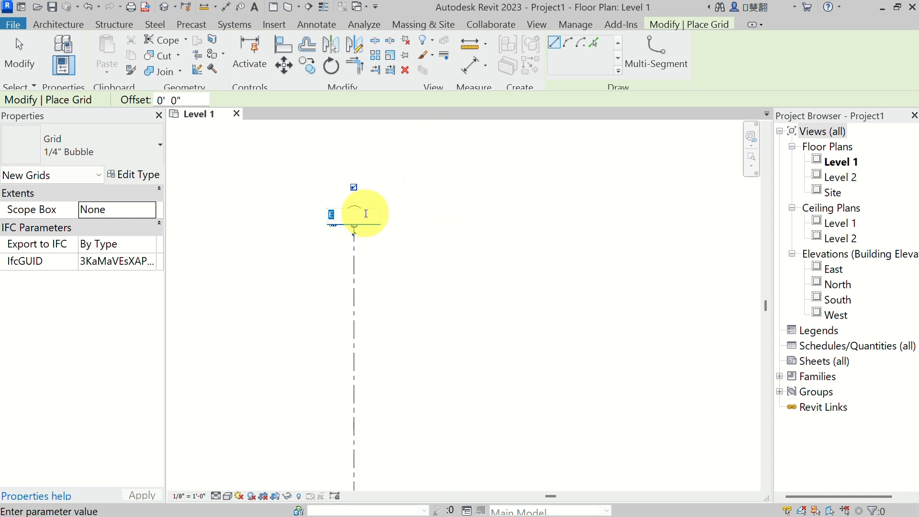
pyautogui.write('1')
pyautogui.press('Return')
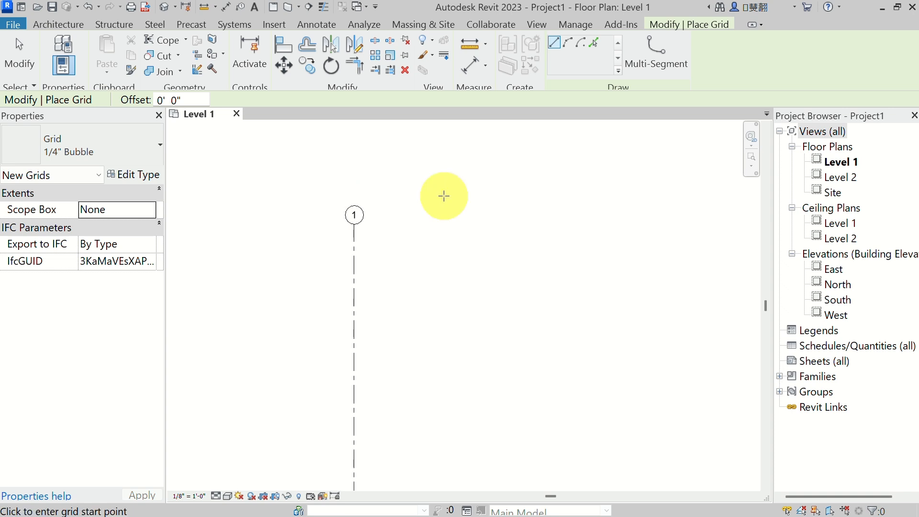
pyautogui.scroll(-1, 477, 268)
pyautogui.moveTo(471, 261); pyautogui.dragTo(571, 205, button='middle')
pyautogui.moveTo(629, 254); pyautogui.dragTo(534, 264, button='middle')
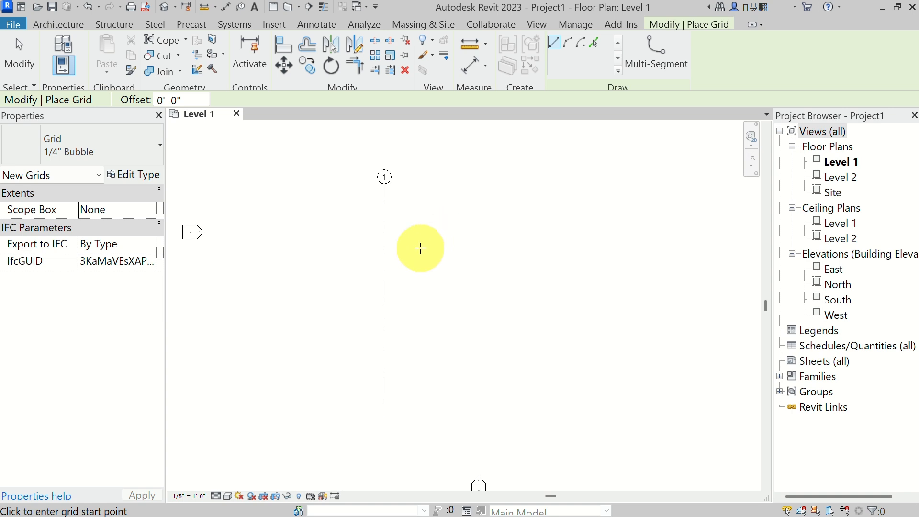
pyautogui.click(386, 263)
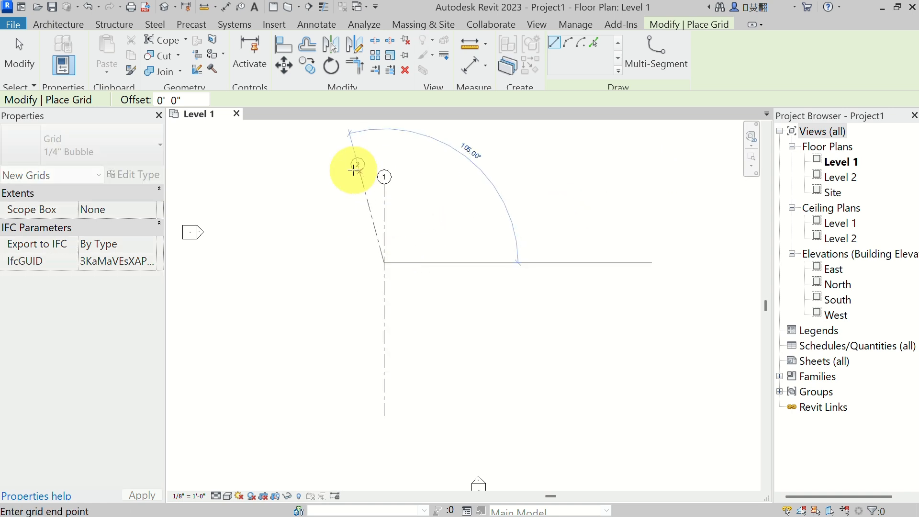
pyautogui.press('Escape')
pyautogui.press('Escape')
# Copy grid 1 to the right with Constrain and Multiple enabled, placing grids 2 and 3 at successive 10' spacings.
pyautogui.click(385, 249)
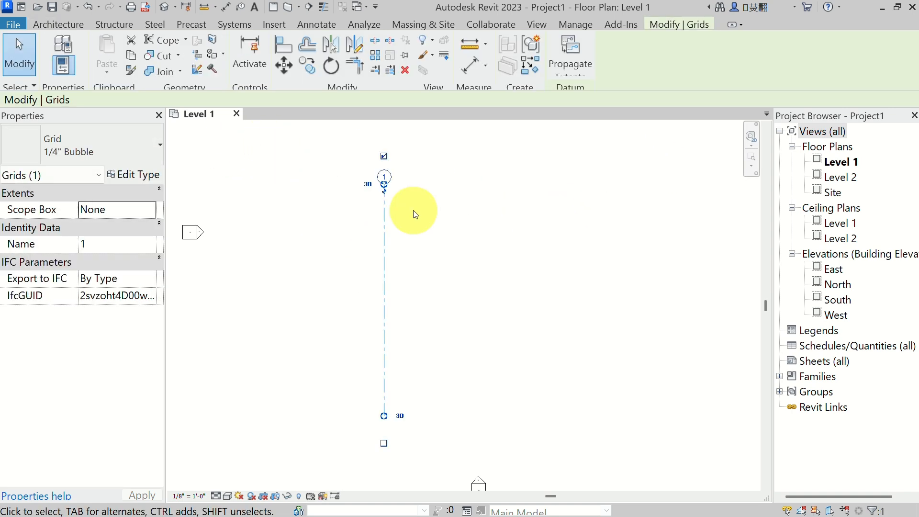
pyautogui.click(309, 67)
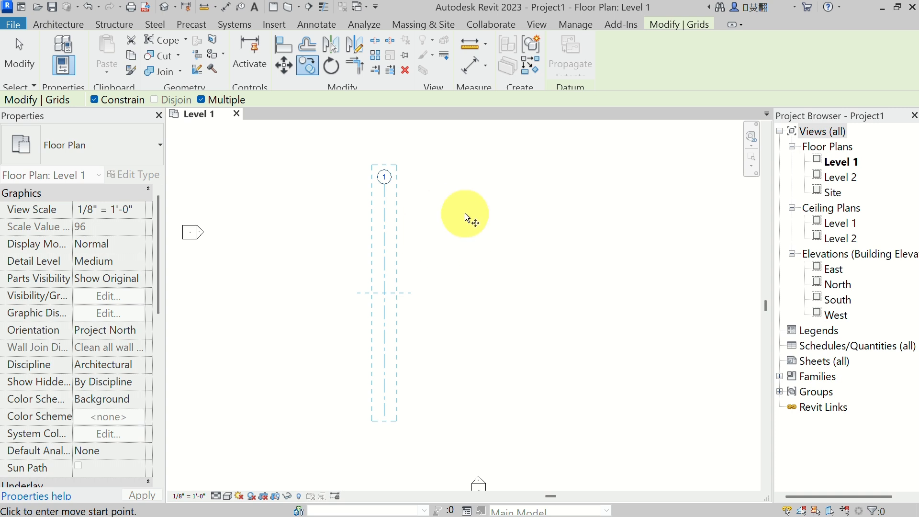
pyautogui.click(385, 276)
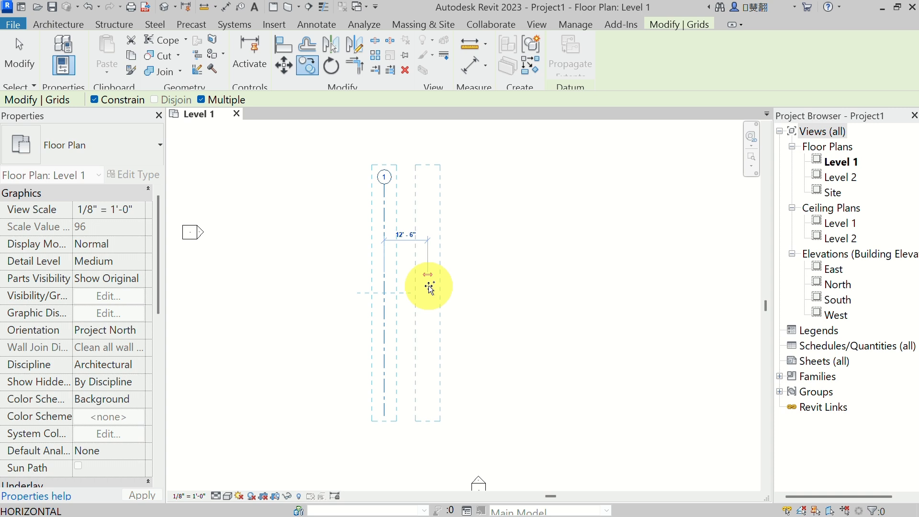
pyautogui.write('10')
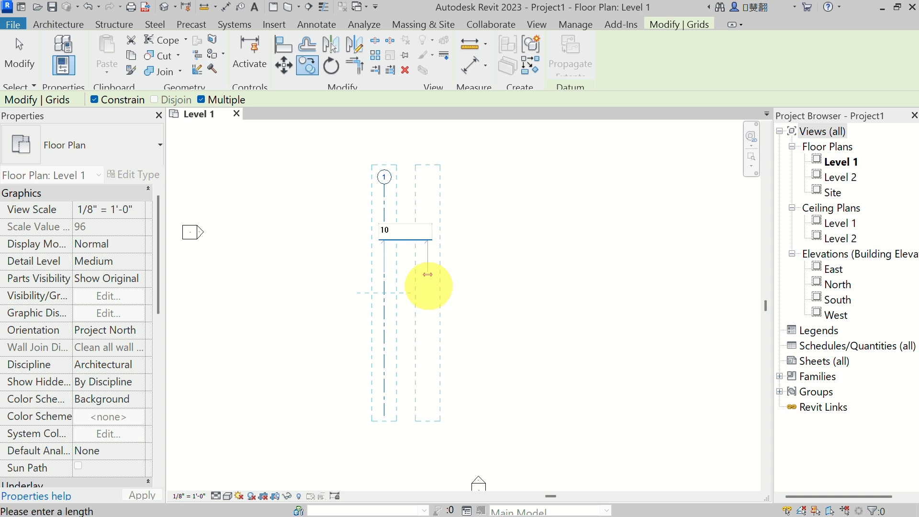
pyautogui.press('Return')
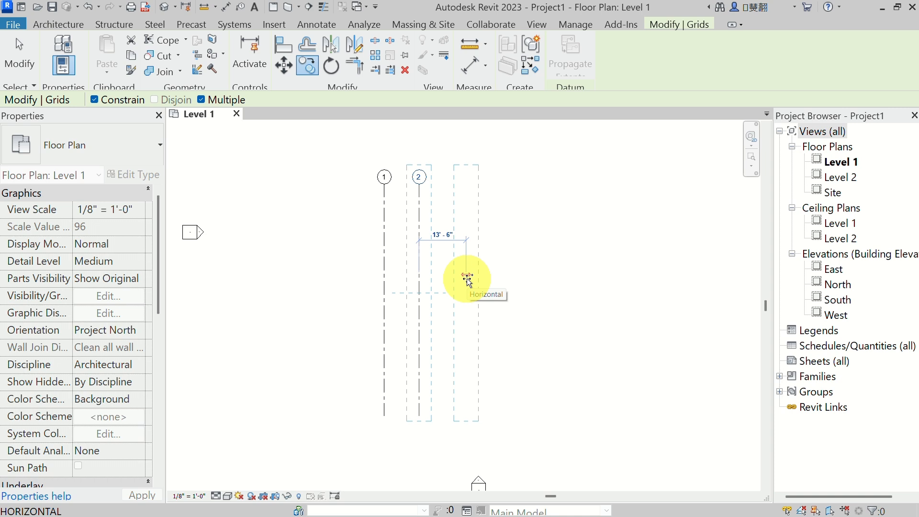
pyautogui.write('10')
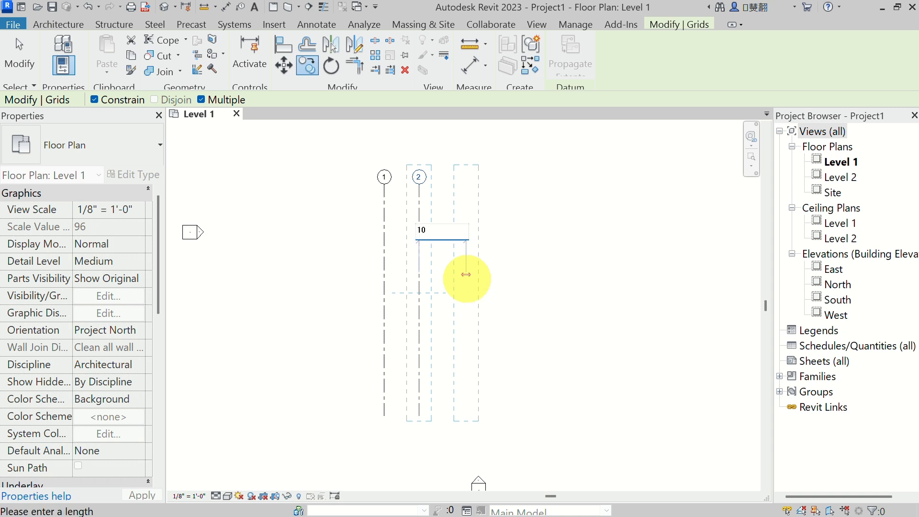
pyautogui.press('Return')
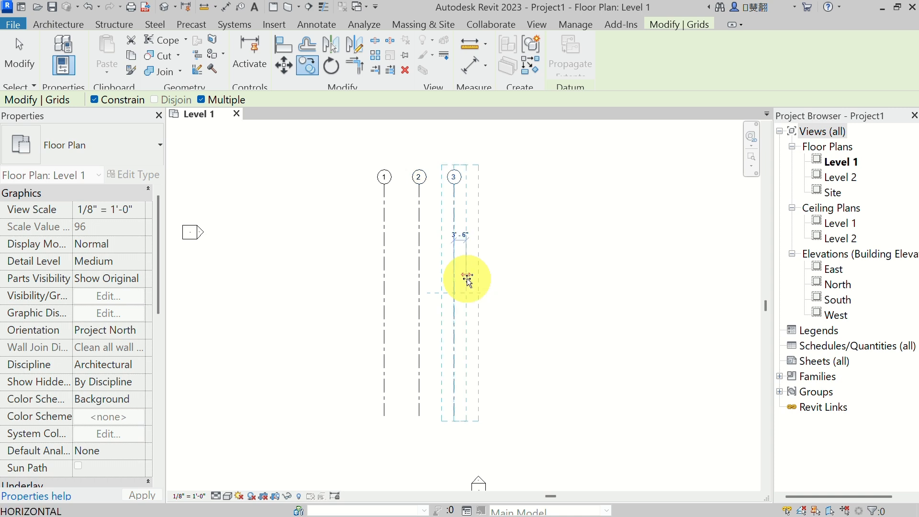
# Place two more grid copies, 15' to the right of grid 3 and a further 20' to the right, and finish copying.
pyautogui.write('15')
pyautogui.press('Return')
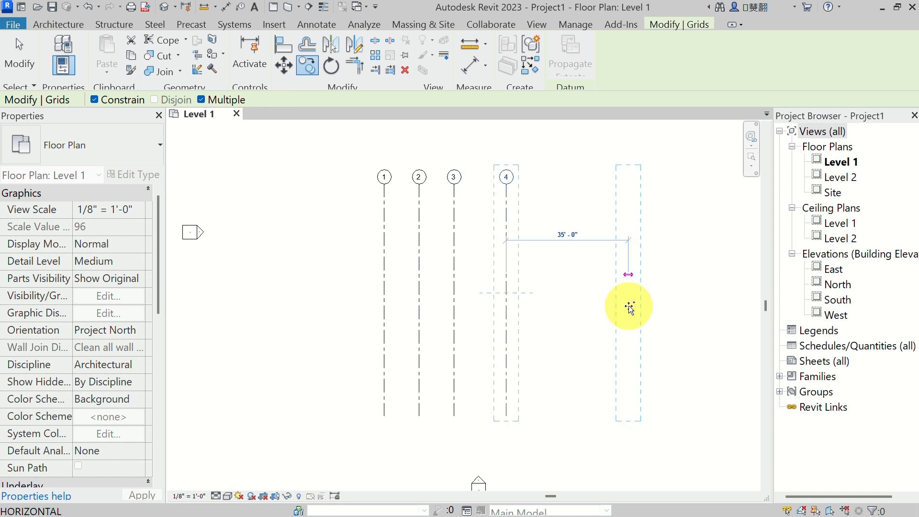
pyautogui.write('20')
pyautogui.press('Return')
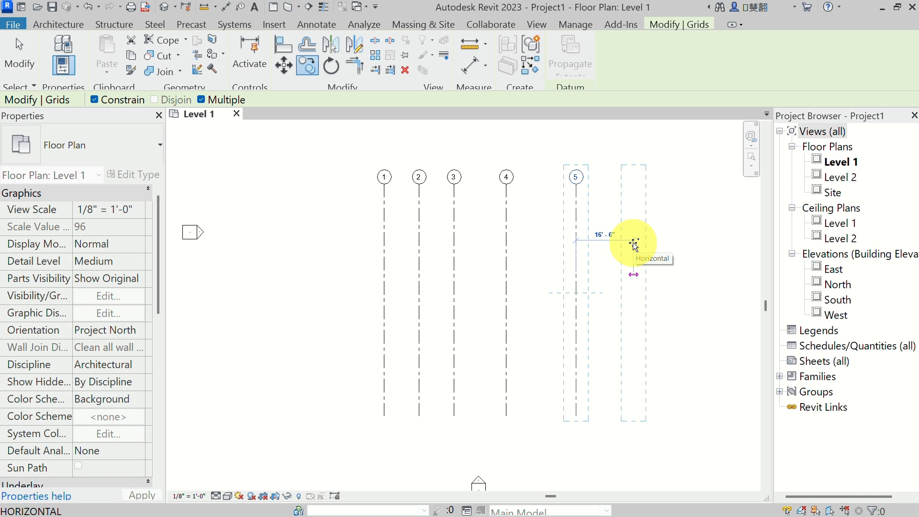
pyautogui.press('Escape')
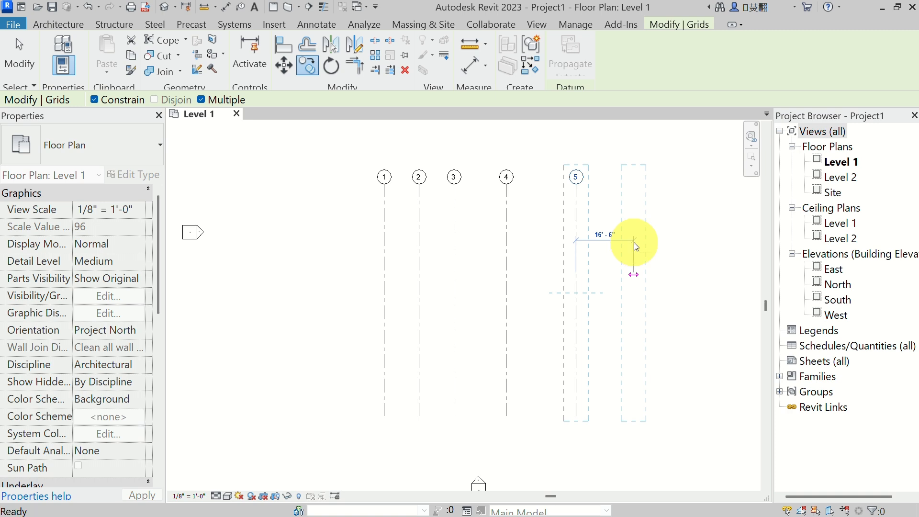
pyautogui.click(677, 234)
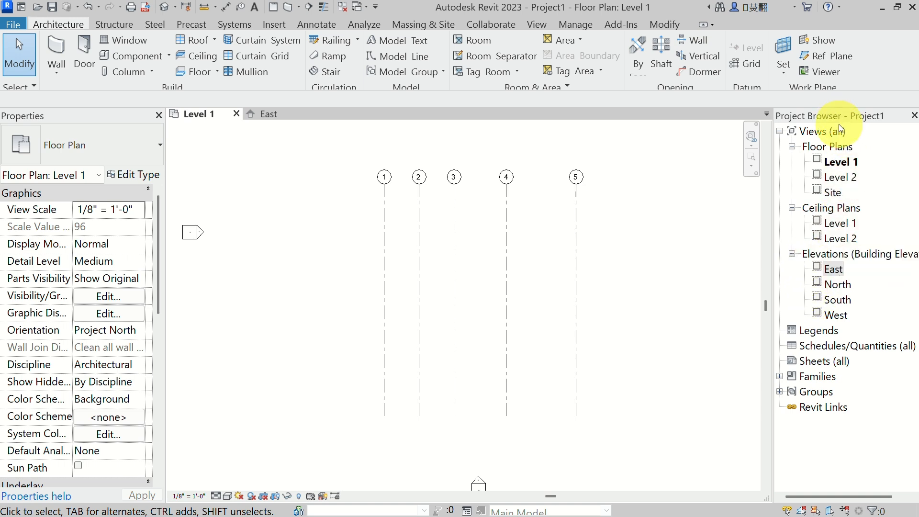
# Open the East elevation and draw a third level line from left to right, 10' above Level 2 and spanning the existing levels.
pyautogui.doubleClick(835, 267)
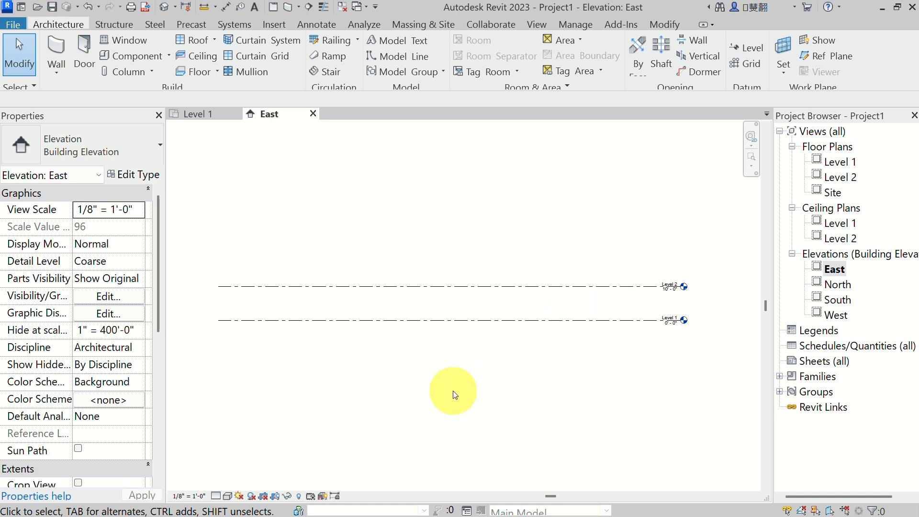
pyautogui.scroll(-1, 267, 235)
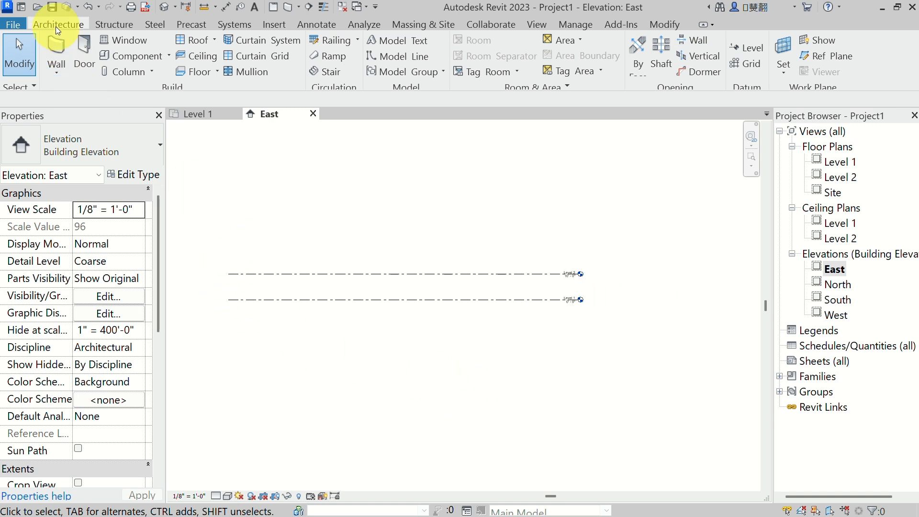
pyautogui.click(743, 47)
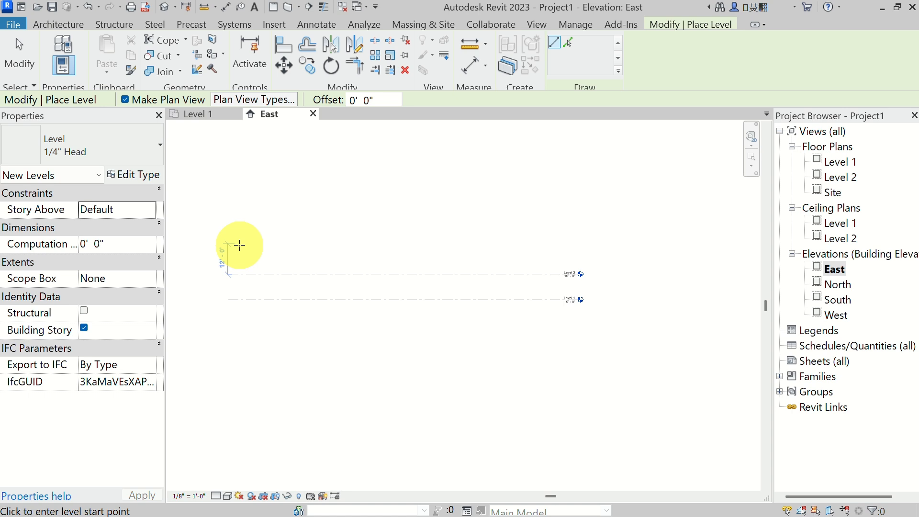
pyautogui.scroll(3, 239, 245)
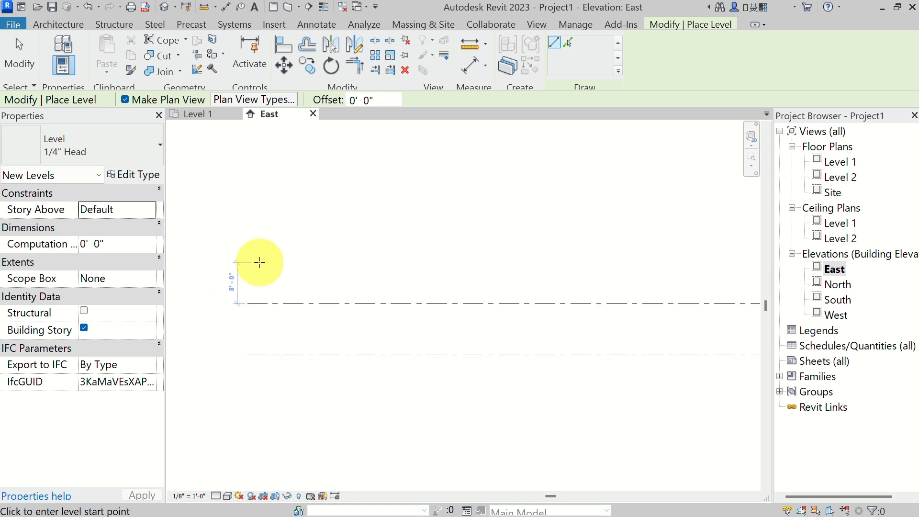
pyautogui.click(260, 262)
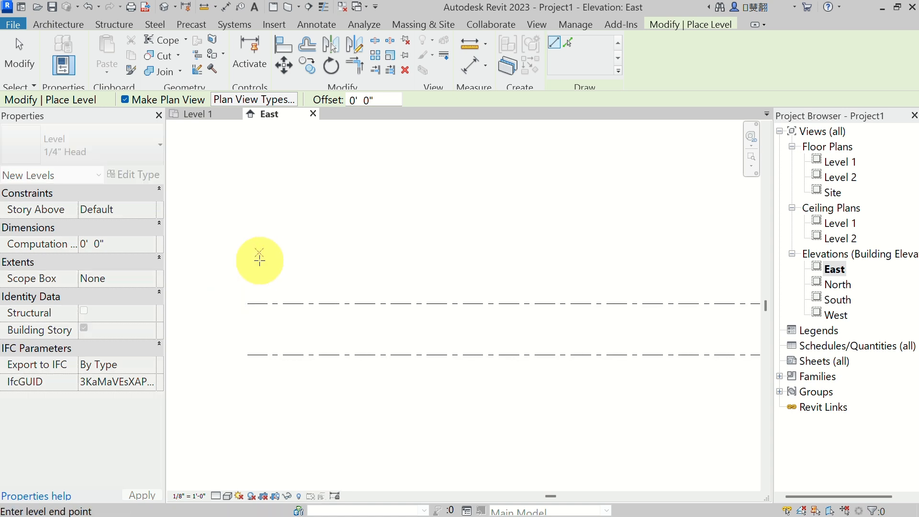
pyautogui.moveTo(625, 253); pyautogui.dragTo(375, 281, button='middle')
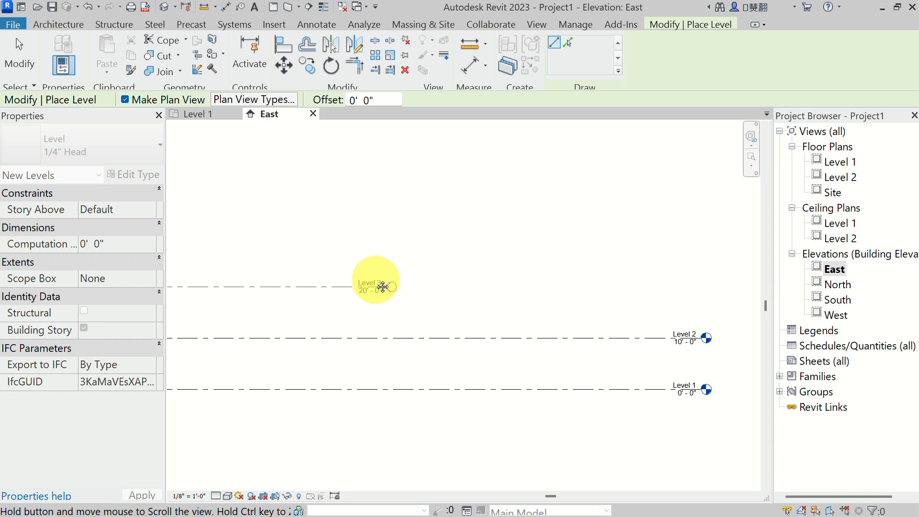
pyautogui.click(688, 309)
pyautogui.scroll(-3, 551, 232)
pyautogui.moveTo(486, 242); pyautogui.dragTo(698, 245, button='middle')
pyautogui.scroll(2, 484, 201)
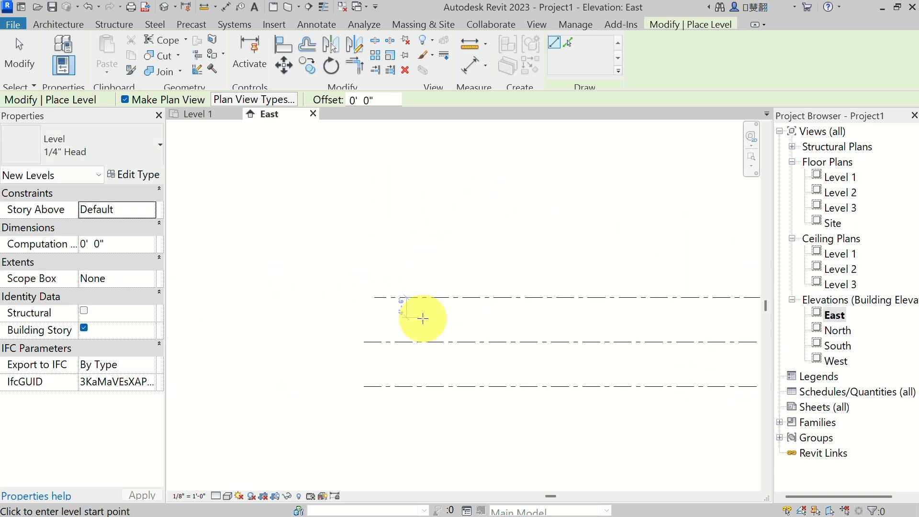
# Leave level placement and align the left end of the Level 3 line with the left ends of Levels 1 and 2.
pyautogui.scroll(2, 378, 326)
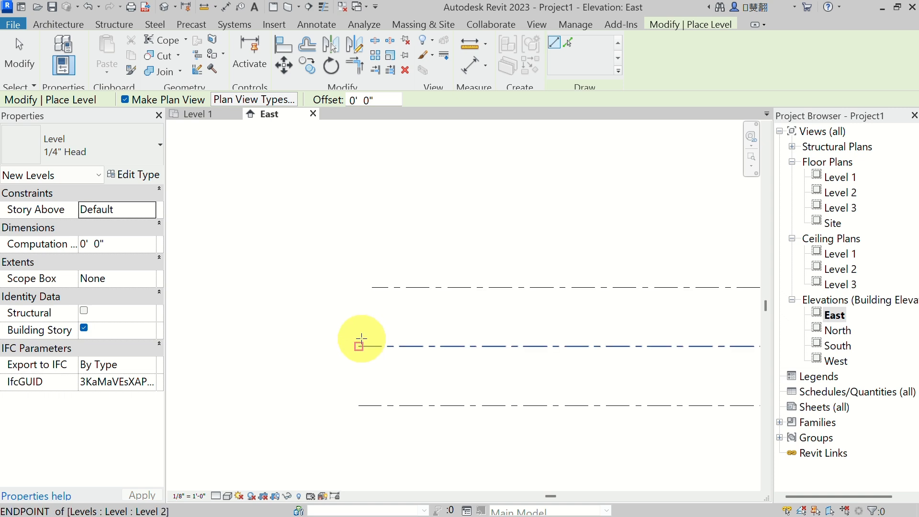
pyautogui.press('Escape')
pyautogui.press('Escape')
pyautogui.click(380, 287)
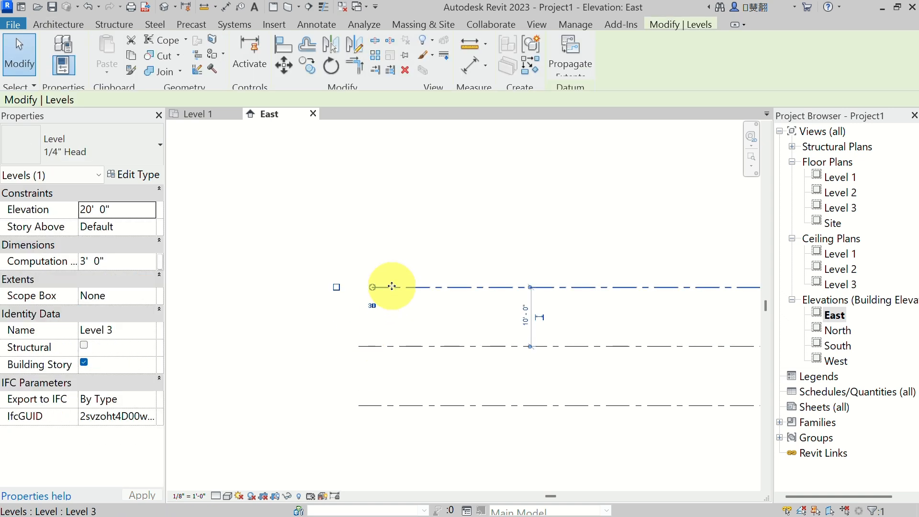
pyautogui.moveTo(374, 287); pyautogui.dragTo(359, 287)
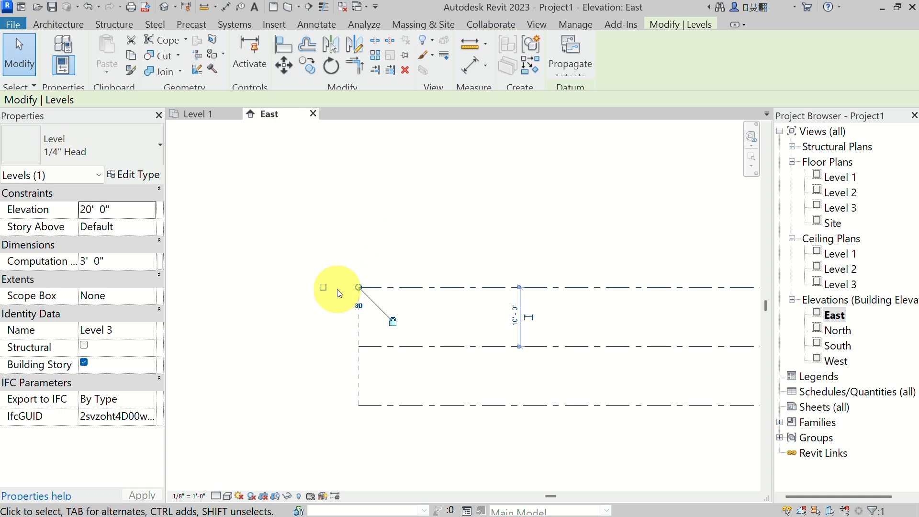
pyautogui.click(323, 287)
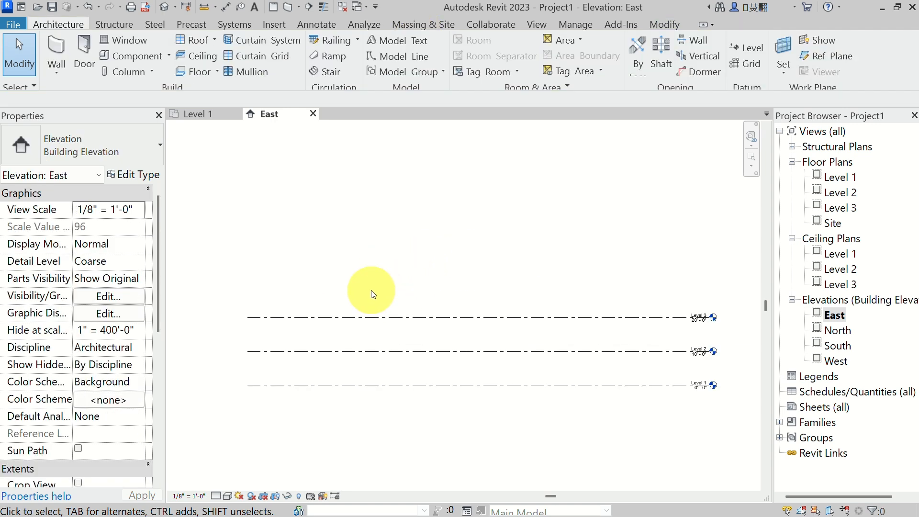
# Select Level 3 and shorten the locked left ends of all three level lines together, toward the level heads.
pyautogui.click(401, 319)
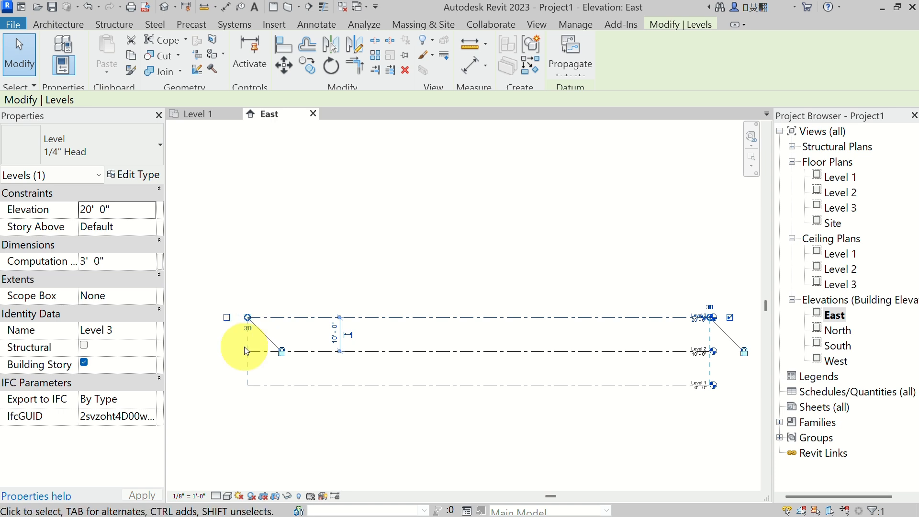
pyautogui.moveTo(247, 320); pyautogui.dragTo(453, 329)
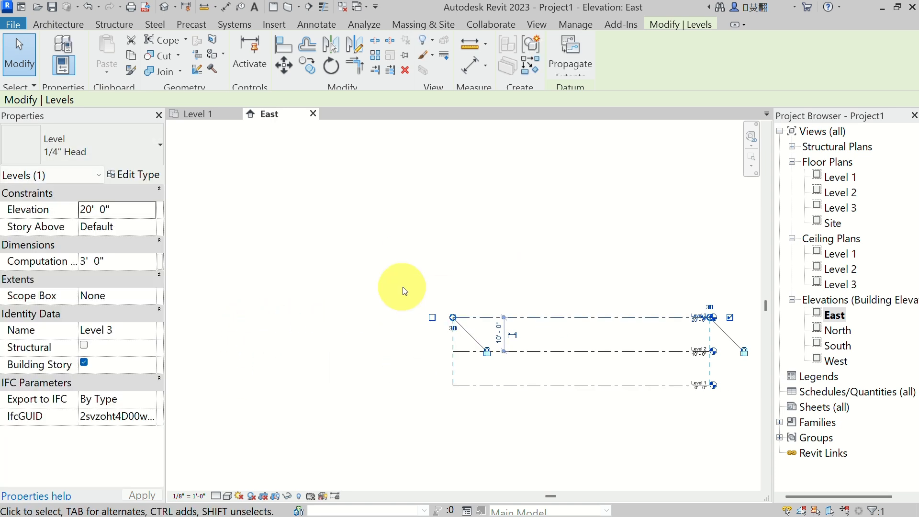
pyautogui.scroll(1, 541, 279)
pyautogui.moveTo(583, 277); pyautogui.dragTo(458, 256, button='middle')
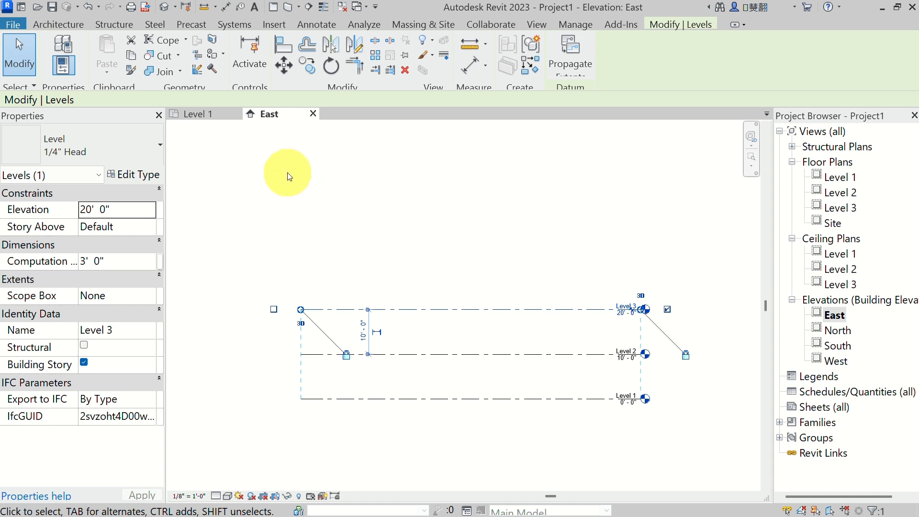
# Switch to the Level 1 floor plan, select grid 2 and shorten the locked lower ends of all five grids together.
pyautogui.click(197, 114)
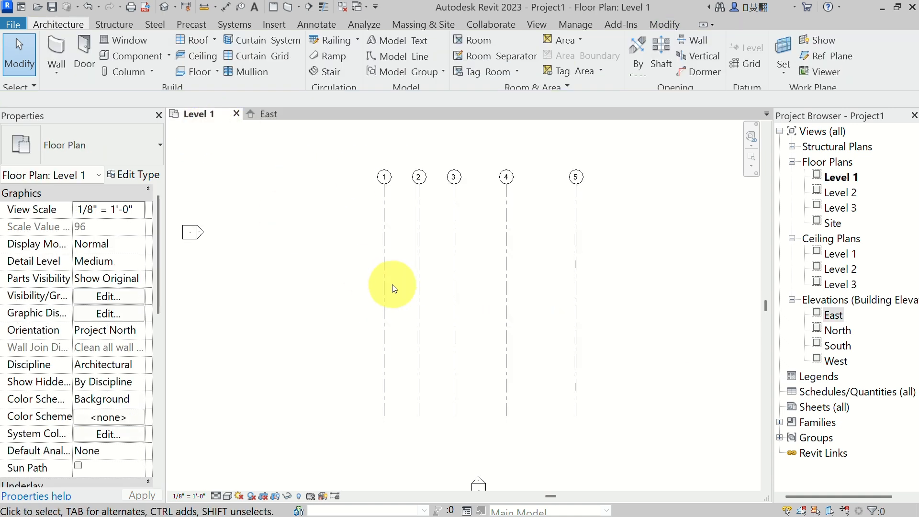
pyautogui.click(419, 301)
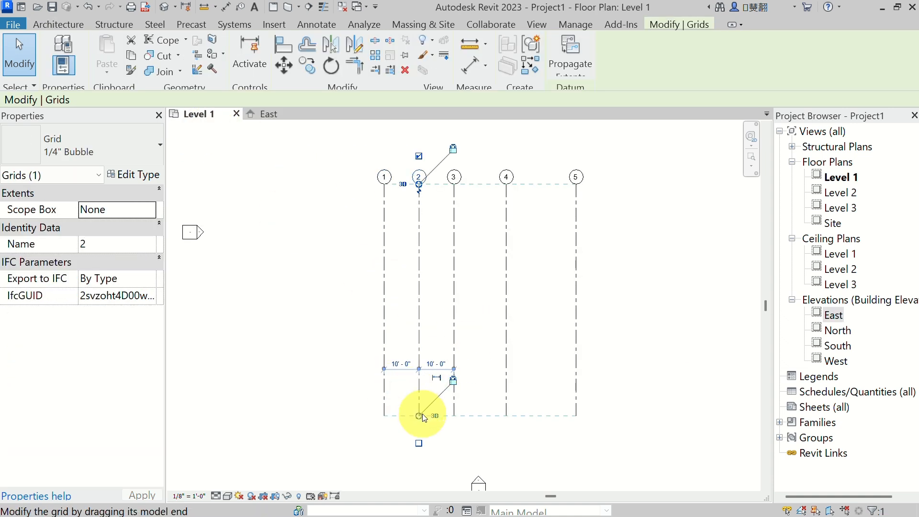
pyautogui.moveTo(420, 419); pyautogui.dragTo(435, 324)
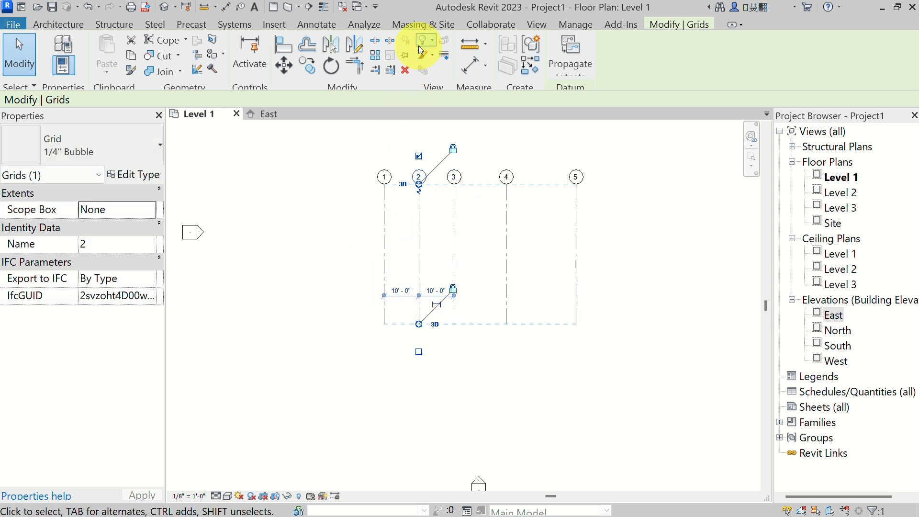
# Return to the East elevation and copy Level 3 upward by 10' with Constrain and Multiple enabled.
pyautogui.hotkey('ctrl', 'Tab')
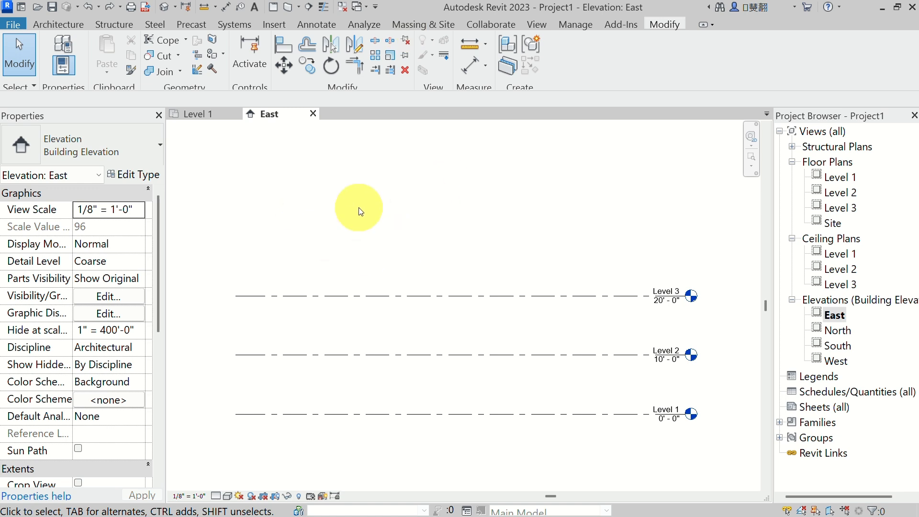
pyautogui.click(361, 295)
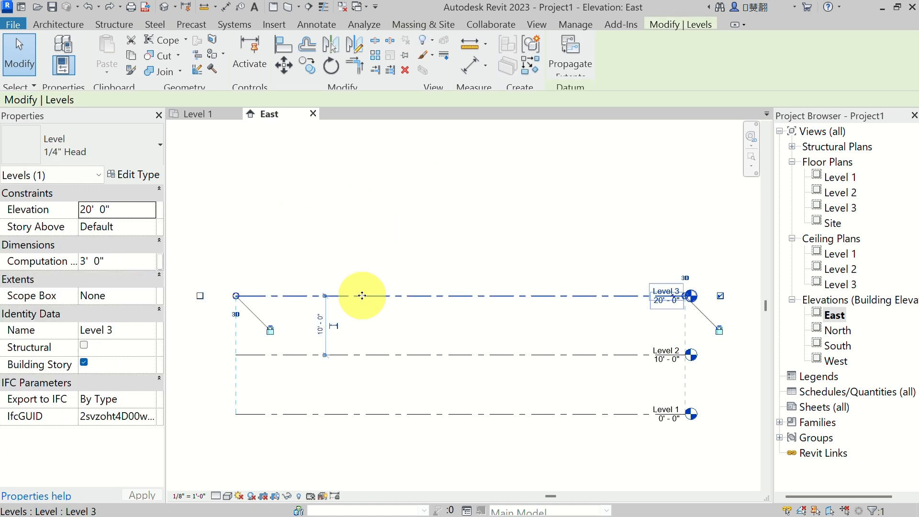
pyautogui.click(309, 63)
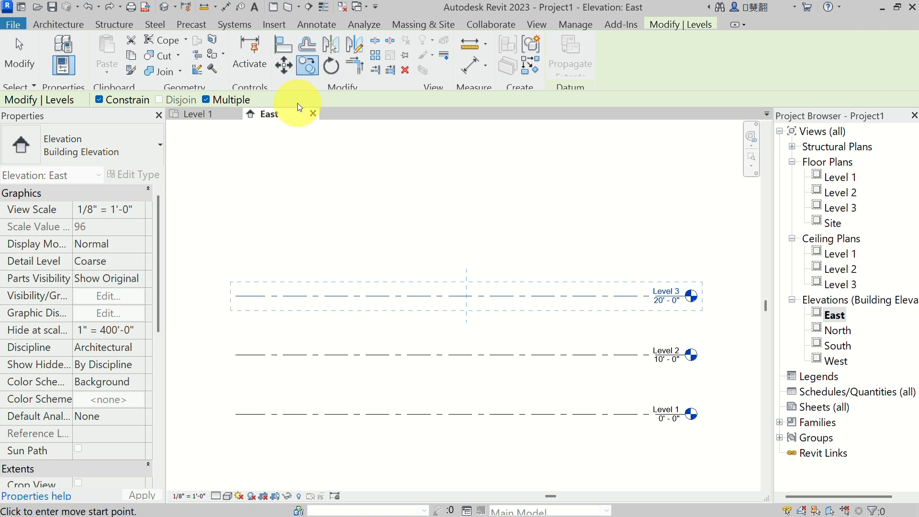
pyautogui.click(372, 296)
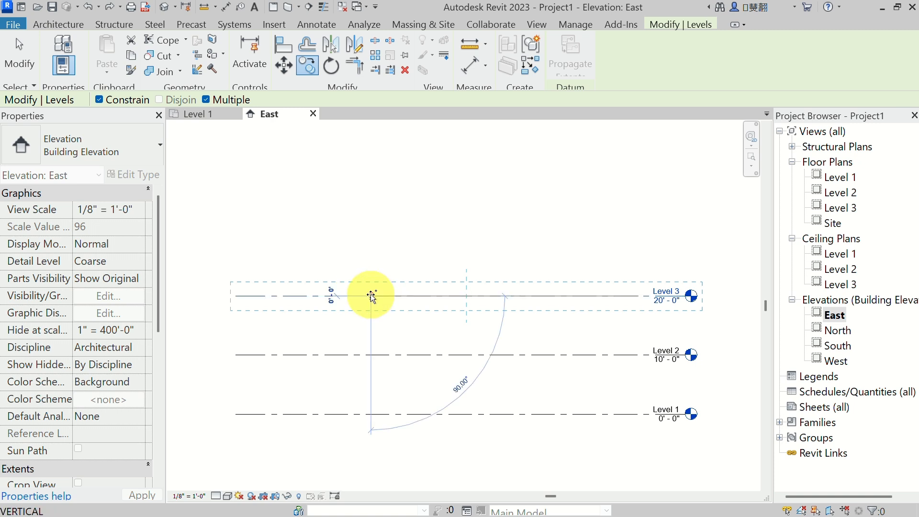
pyautogui.click(372, 237)
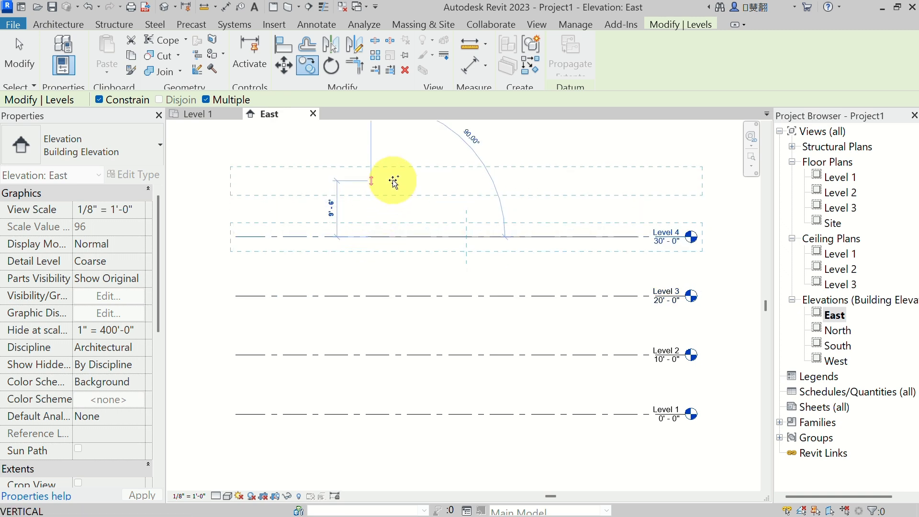
# Place three more level copies above at elevations 39' 6", 47' 6" and 59' 0", and finish copying.
pyautogui.click(394, 180)
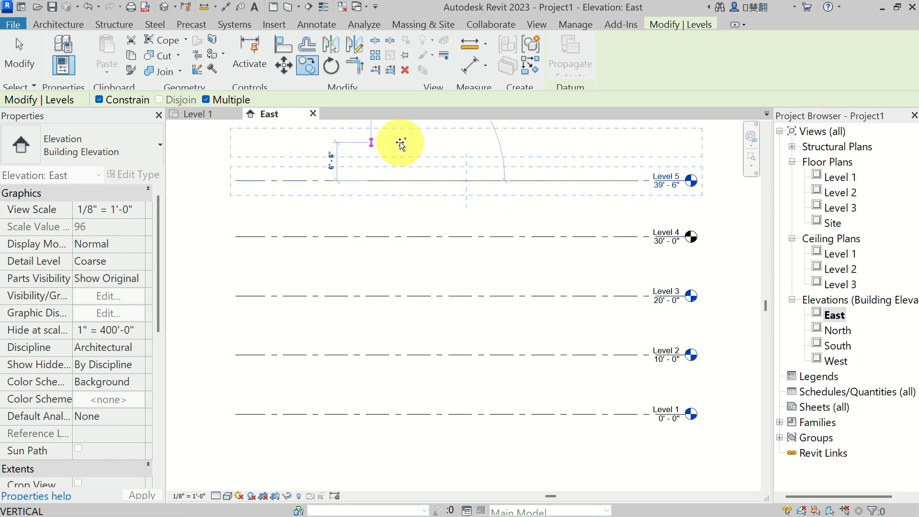
pyautogui.click(386, 134)
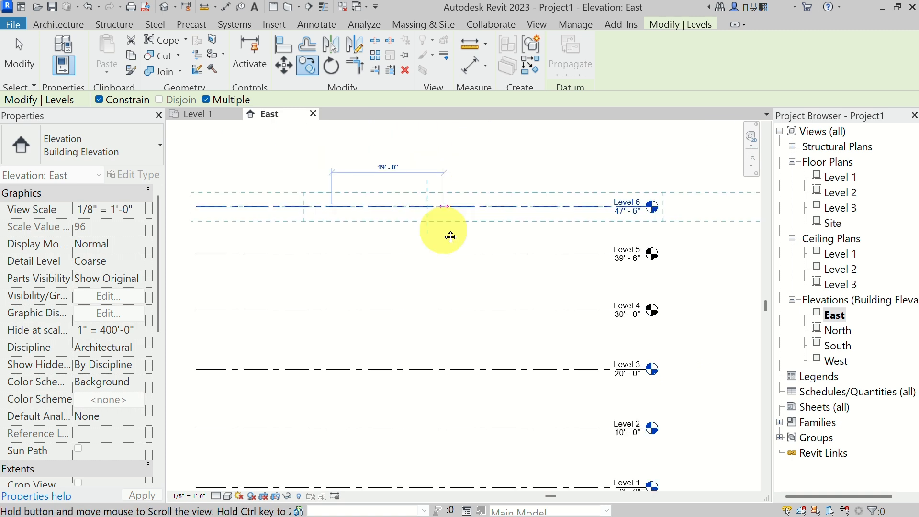
pyautogui.click(349, 153)
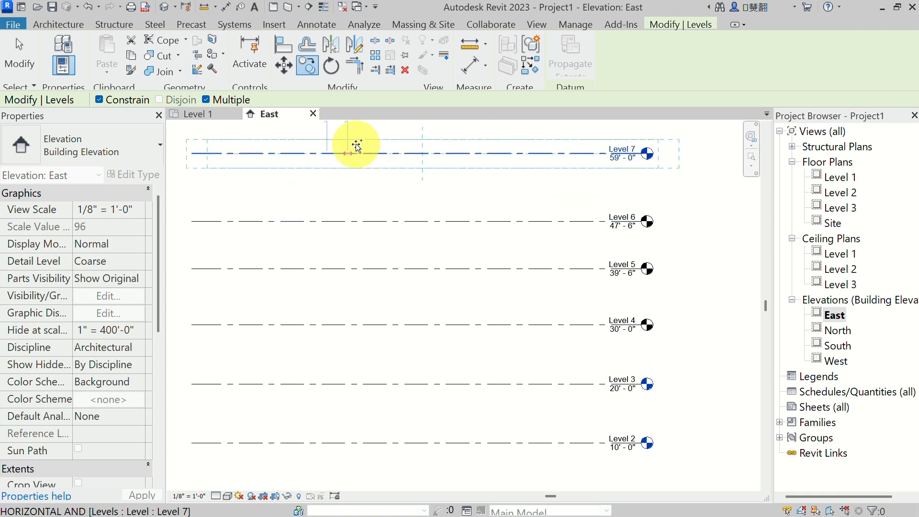
pyautogui.click(33, 45)
# Examine the level heads of the copied Levels 4 to 7 against those of Levels 1 to 3.
pyautogui.scroll(-3, 525, 269)
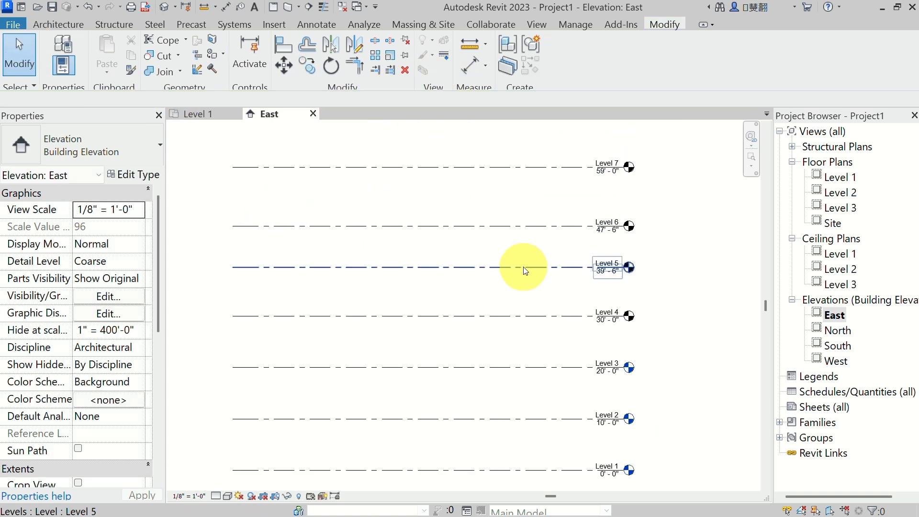
pyautogui.moveTo(644, 335); pyautogui.dragTo(684, 314, button='middle')
pyautogui.scroll(1, 666, 313)
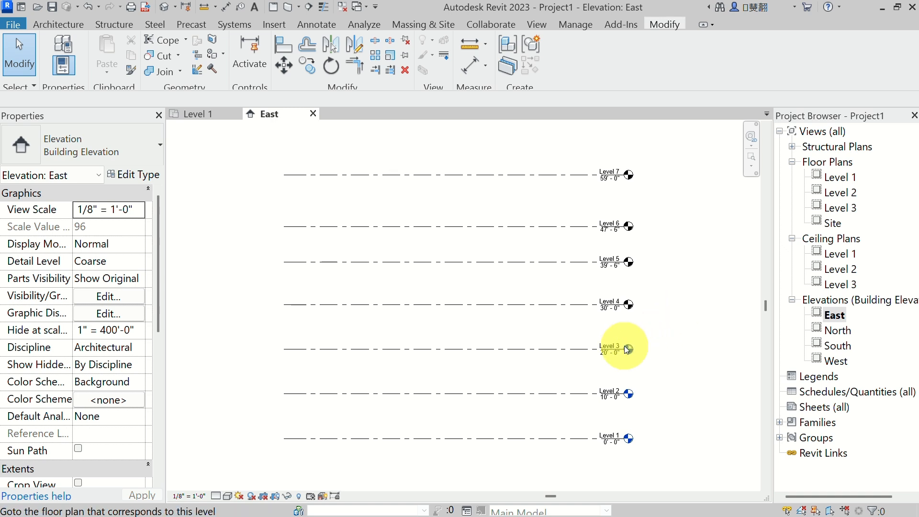
pyautogui.scroll(2, 668, 293)
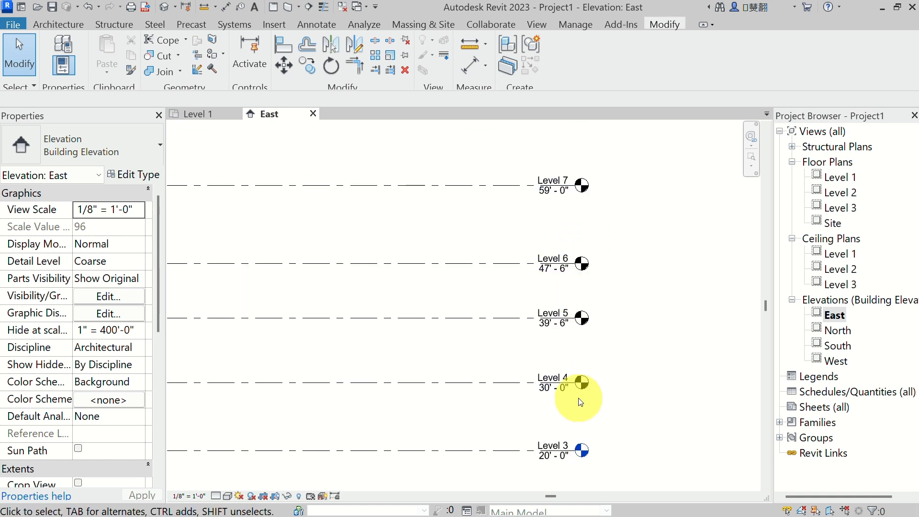
pyautogui.scroll(-1, 608, 299)
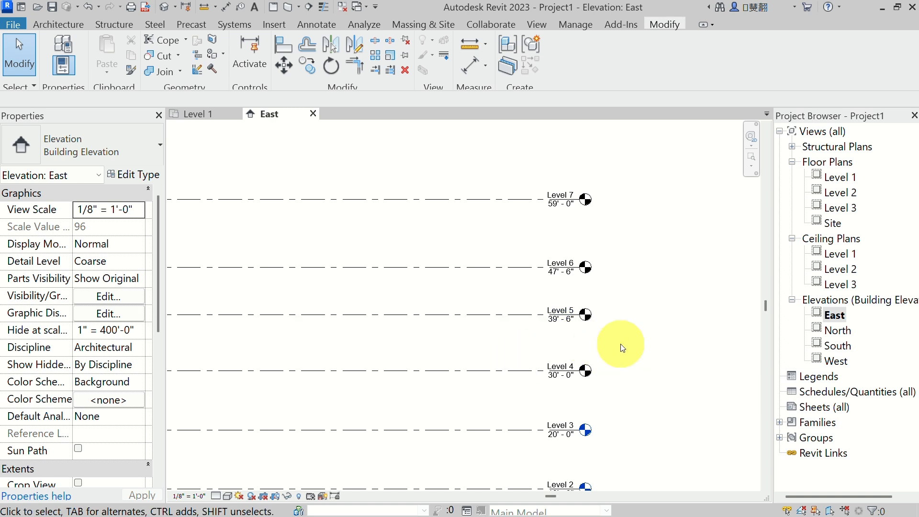
pyautogui.scroll(-2, 603, 337)
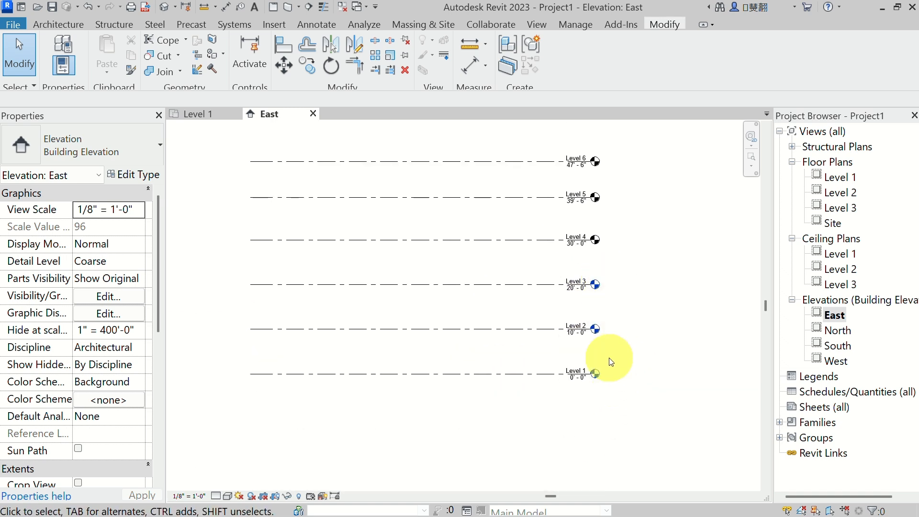
pyautogui.moveTo(656, 272); pyautogui.dragTo(609, 346, button='middle')
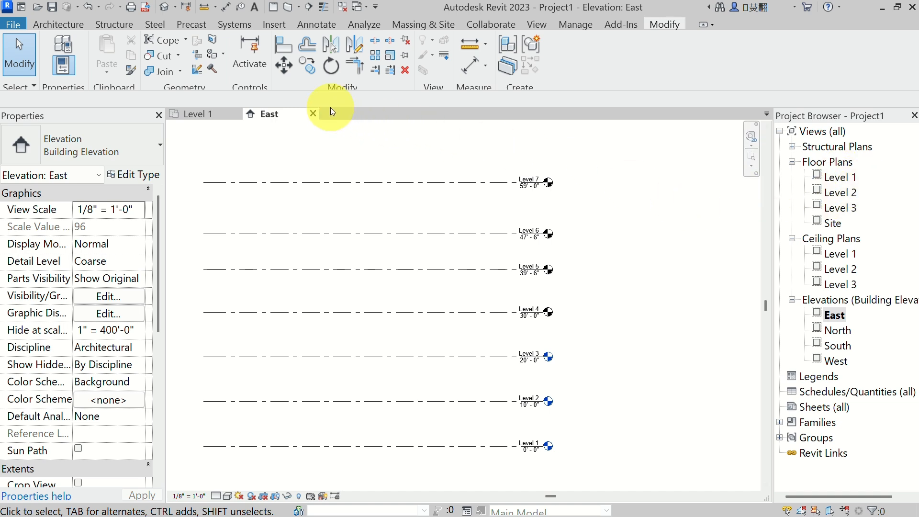
# Create floor plan views for Levels 4 to 7 and close the opened Level 7 plan to return to the East elevation.
pyautogui.click(545, 26)
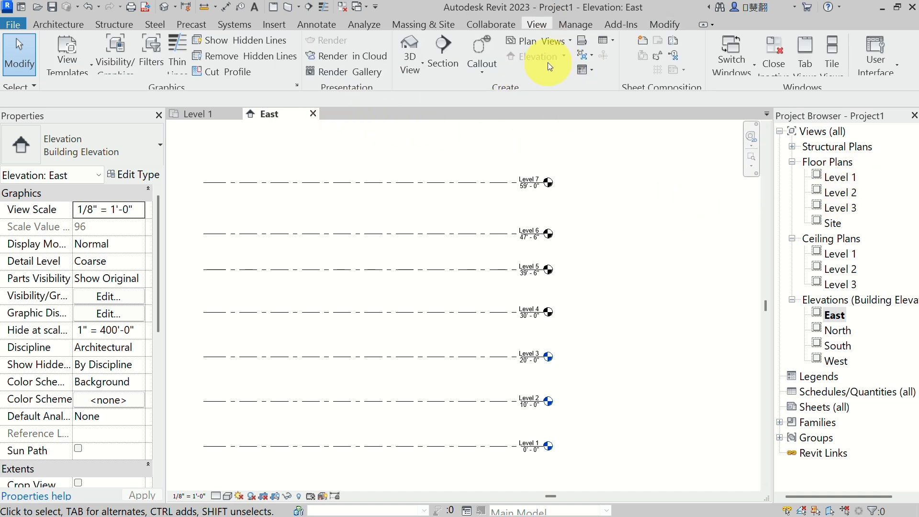
pyautogui.click(564, 42)
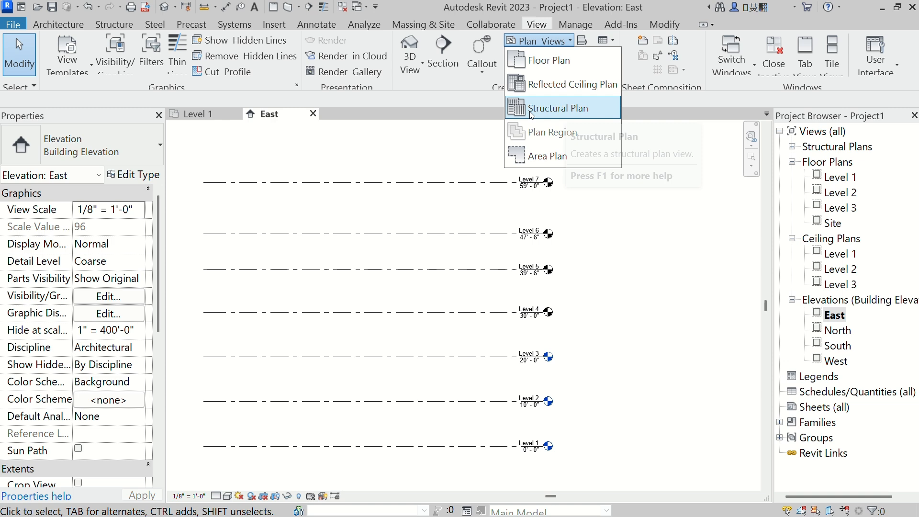
pyautogui.click(550, 59)
pyautogui.moveTo(413, 215); pyautogui.dragTo(418, 238)
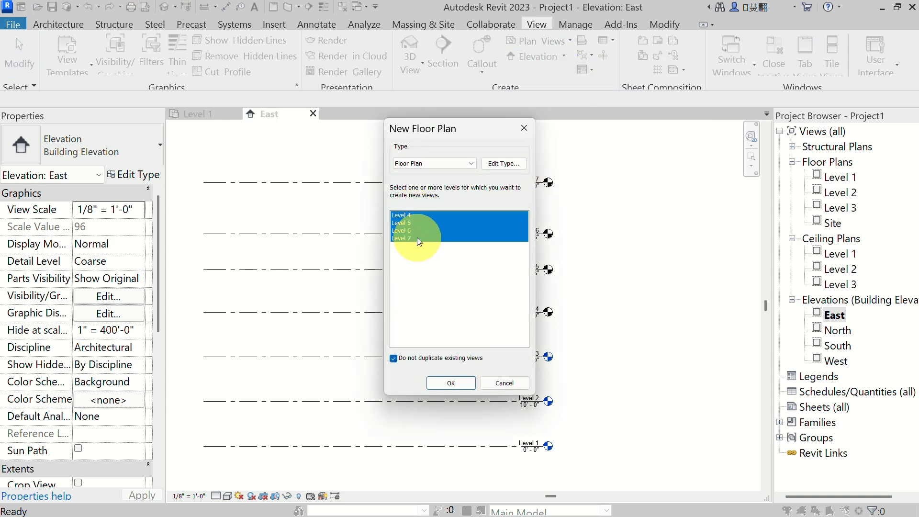
pyautogui.click(454, 381)
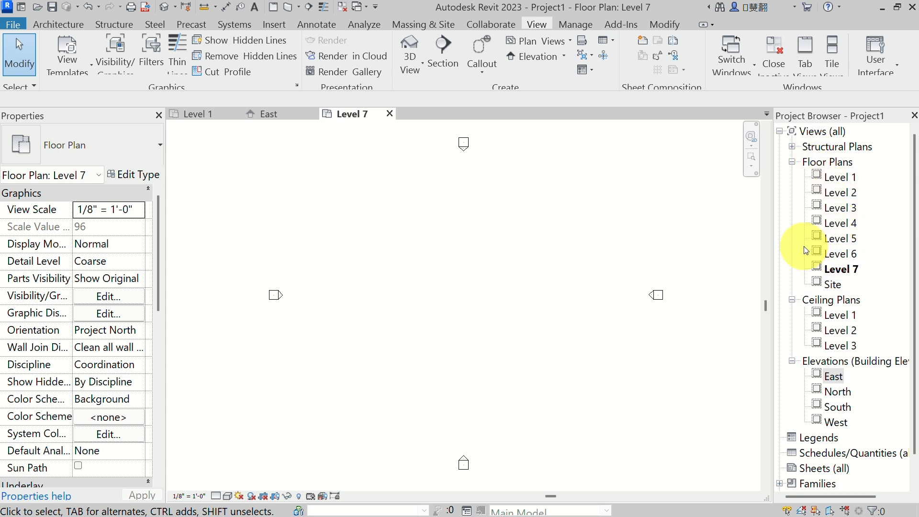
pyautogui.click(389, 114)
# Rename Level 1 as Base lvl, including its corresponding views, and deselect the level.
pyautogui.moveTo(705, 239); pyautogui.dragTo(703, 252, button='middle')
pyautogui.moveTo(632, 320); pyautogui.dragTo(552, 214, button='middle')
pyautogui.scroll(3, 583, 335)
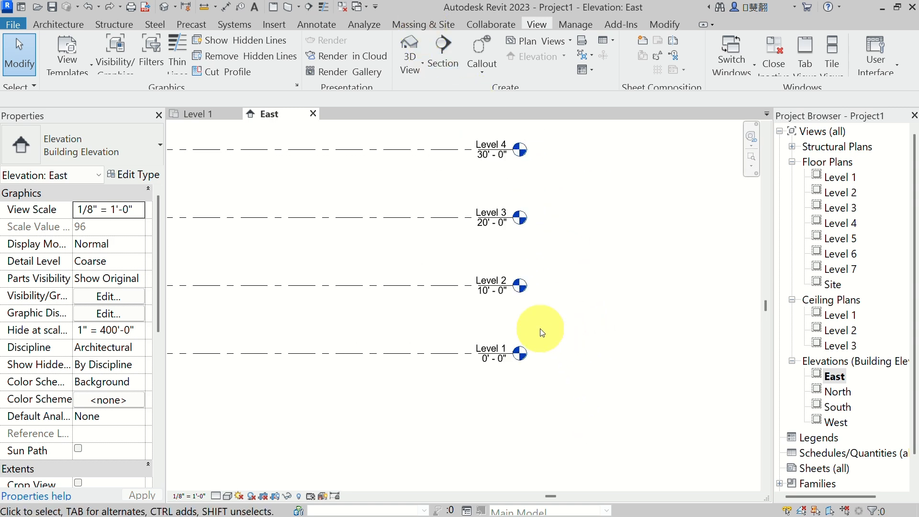
pyautogui.scroll(2, 532, 328)
pyautogui.moveTo(455, 330); pyautogui.dragTo(508, 333, button='middle')
pyautogui.scroll(3, 509, 334)
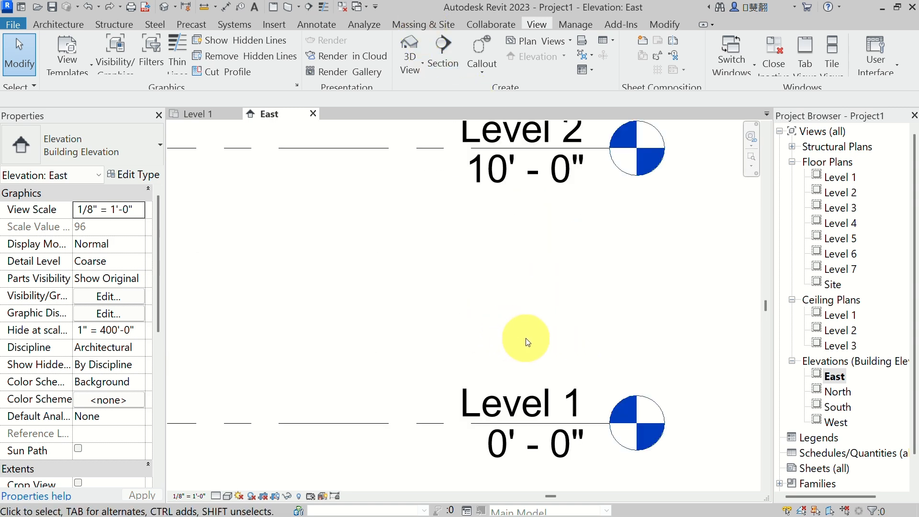
pyautogui.click(529, 394)
pyautogui.doubleClick(505, 390)
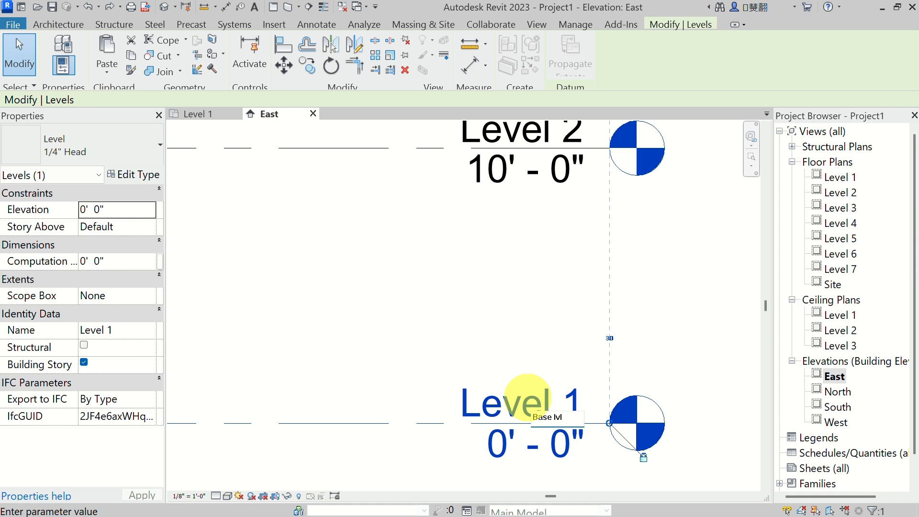
pyautogui.press('Return')
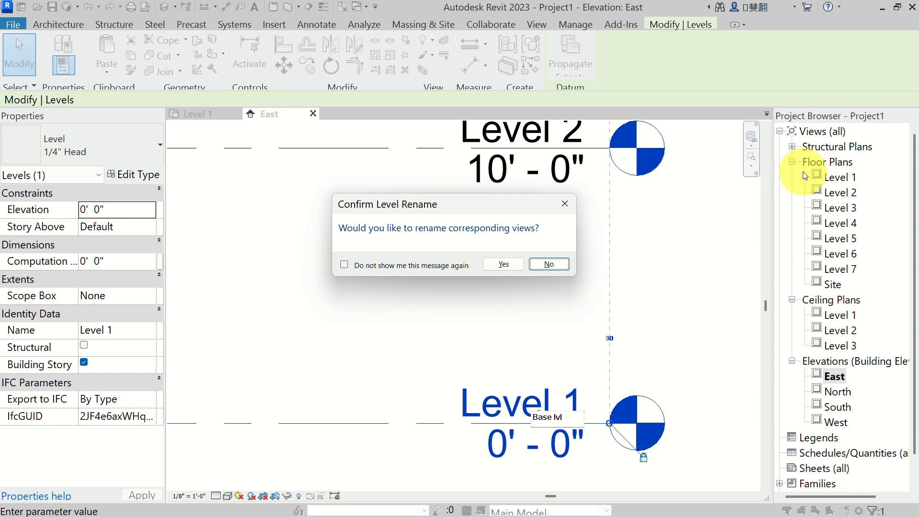
pyautogui.click(504, 264)
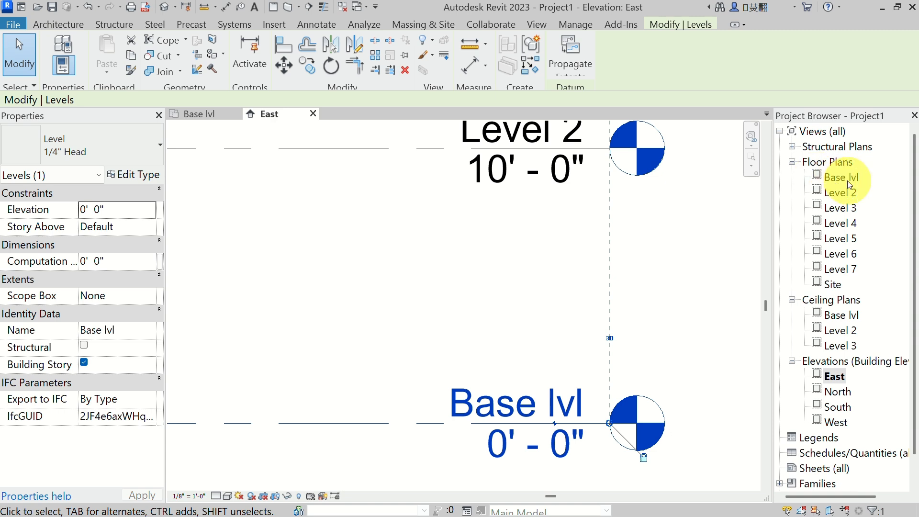
pyautogui.scroll(-1, 647, 216)
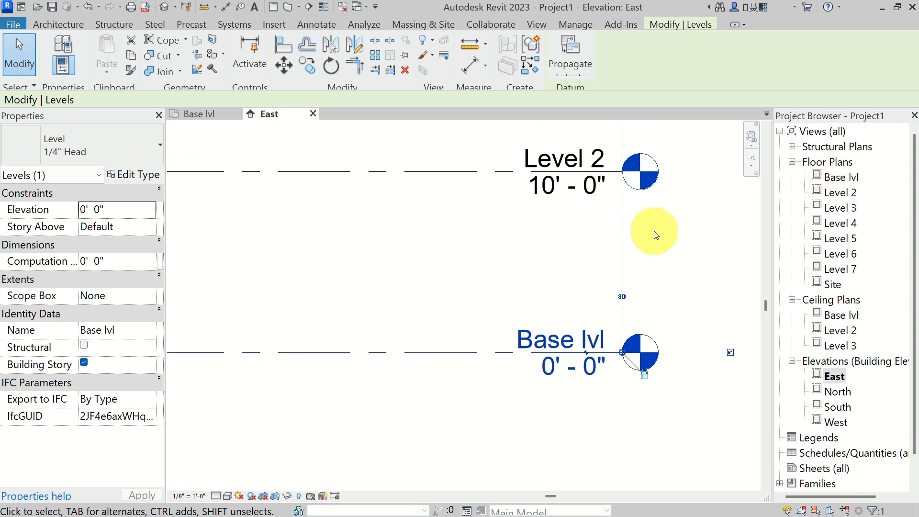
pyautogui.scroll(1, 654, 232)
pyautogui.click(672, 270)
pyautogui.moveTo(672, 270); pyautogui.dragTo(620, 163, button='middle')
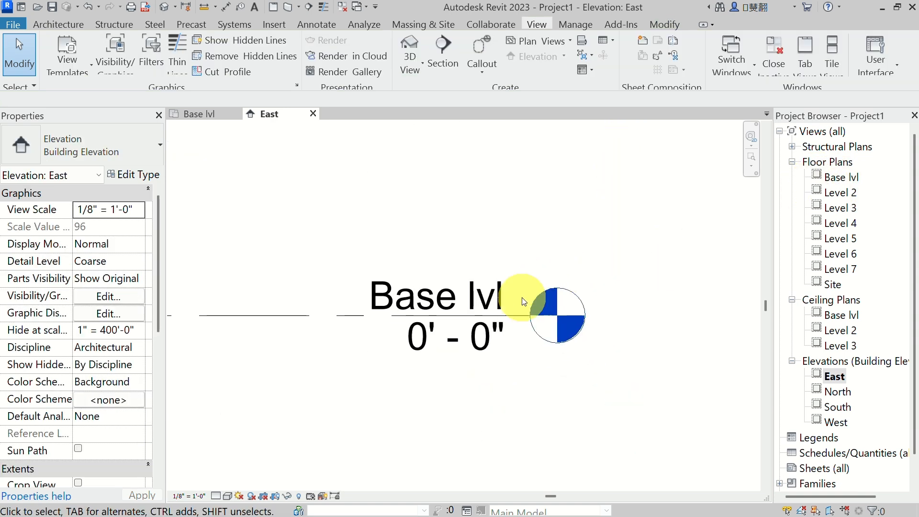
# Lower Level 2 to an elevation of 3' 0" above Base lvl and deselect it.
pyautogui.scroll(-1, 632, 233)
pyautogui.moveTo(405, 195); pyautogui.dragTo(479, 283, button='middle')
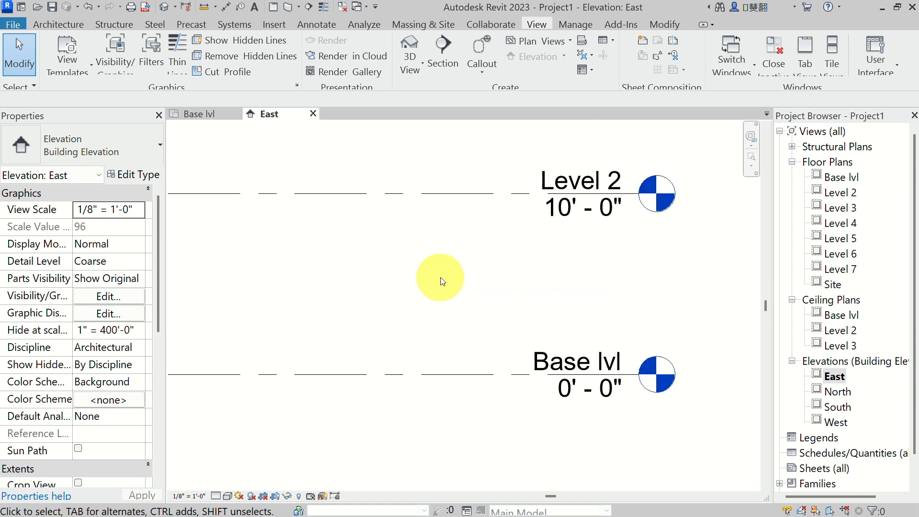
pyautogui.click(443, 196)
pyautogui.moveTo(441, 193); pyautogui.dragTo(446, 320)
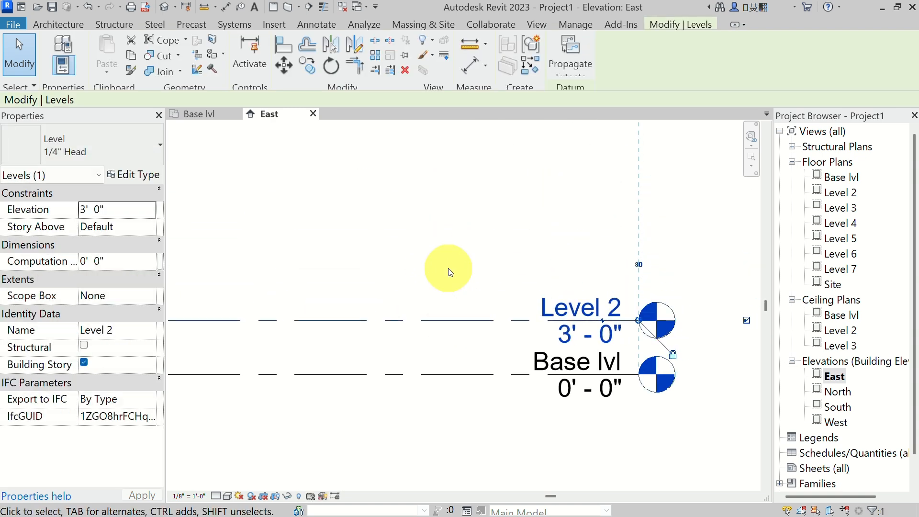
pyautogui.click(447, 266)
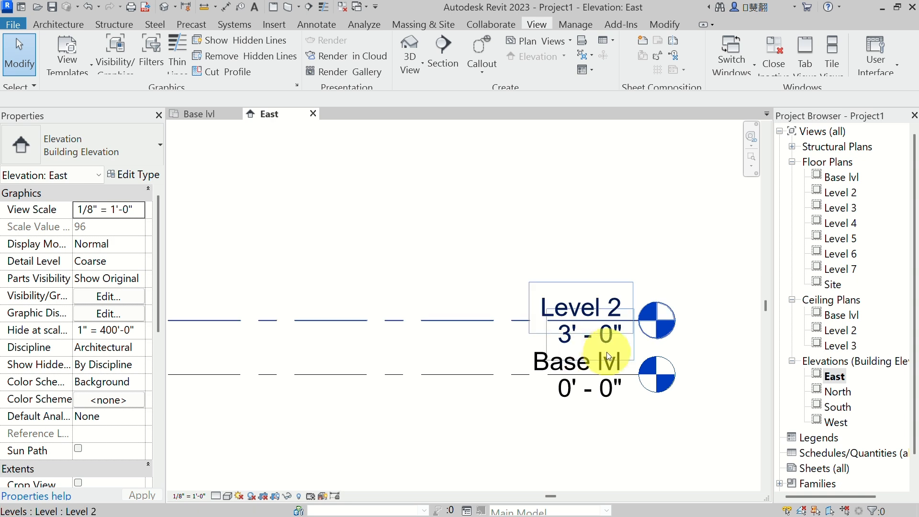
# Add an elbow to the Base lvl line so its head is offset below the level line.
pyautogui.moveTo(433, 282); pyautogui.dragTo(453, 182, button='middle')
pyautogui.scroll(1, 517, 259)
pyautogui.moveTo(562, 321); pyautogui.dragTo(533, 365, button='middle')
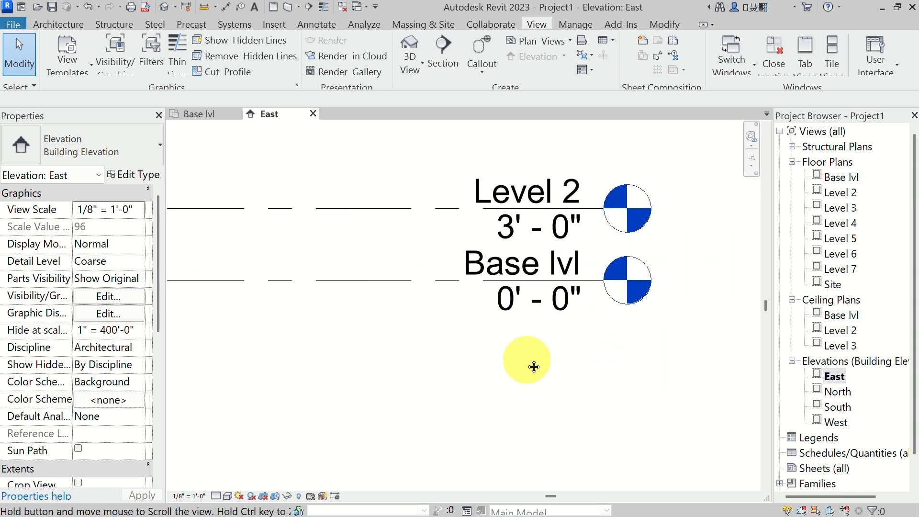
pyautogui.click(522, 296)
pyautogui.click(518, 283)
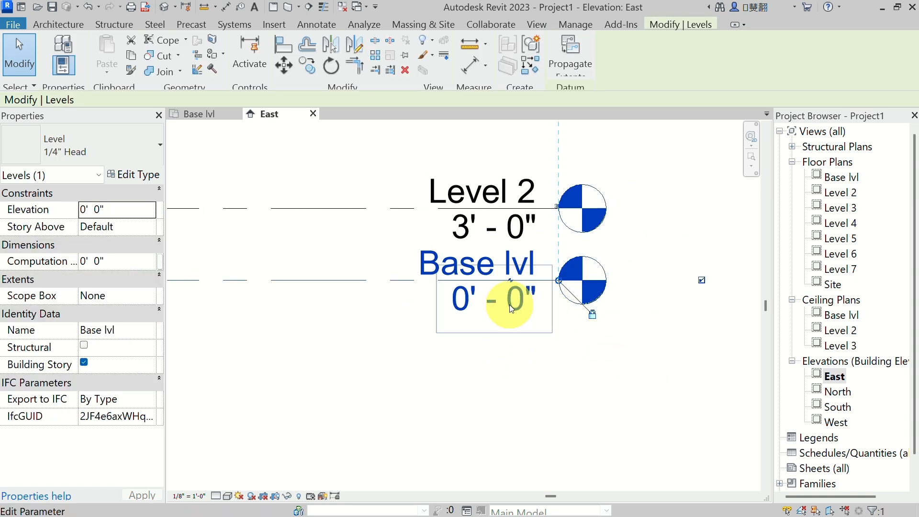
pyautogui.scroll(2, 509, 305)
pyautogui.click(512, 263)
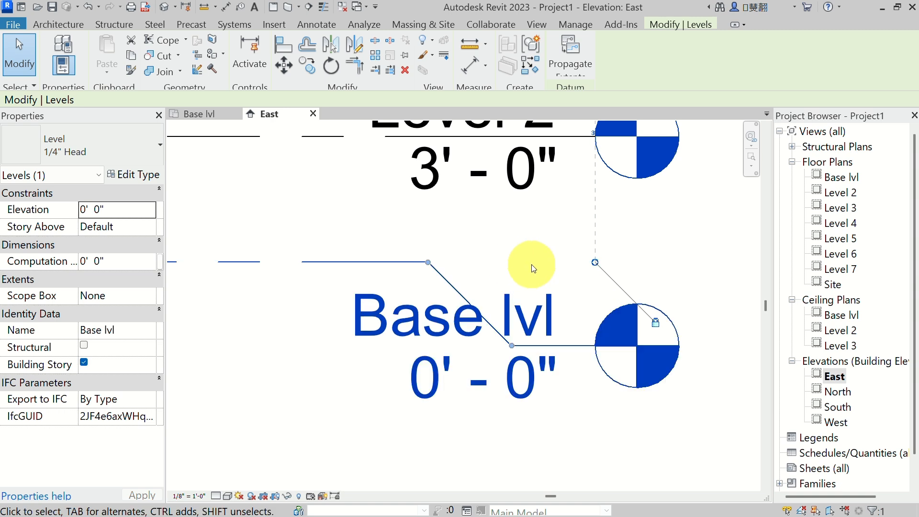
# Pull the elbow of Base lvl further down, away from Level 2's head, and deselect the level.
pyautogui.scroll(-1, 648, 268)
pyautogui.moveTo(666, 257); pyautogui.dragTo(704, 210, button='middle')
pyautogui.scroll(-4, 642, 252)
pyautogui.moveTo(433, 346); pyautogui.dragTo(294, 410, button='middle')
pyautogui.scroll(-1, 279, 308)
pyautogui.moveTo(253, 351); pyautogui.dragTo(405, 360, button='middle')
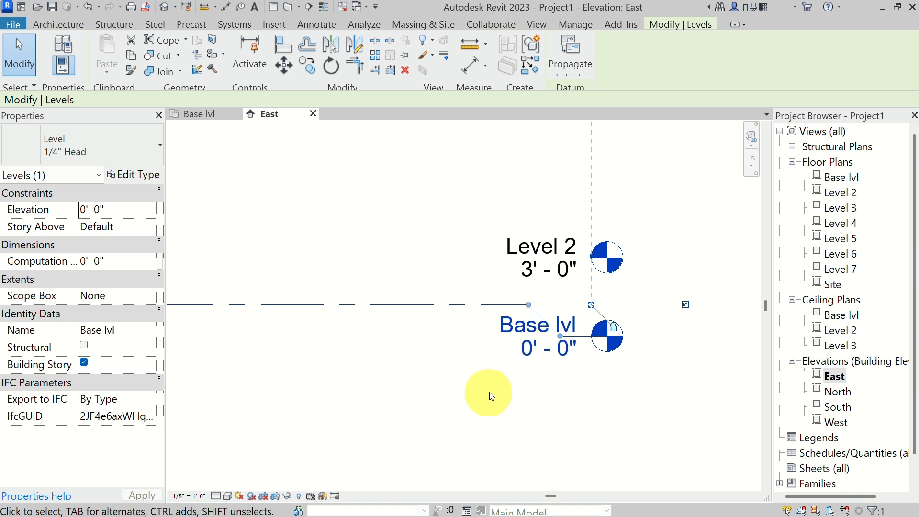
pyautogui.scroll(1, 598, 386)
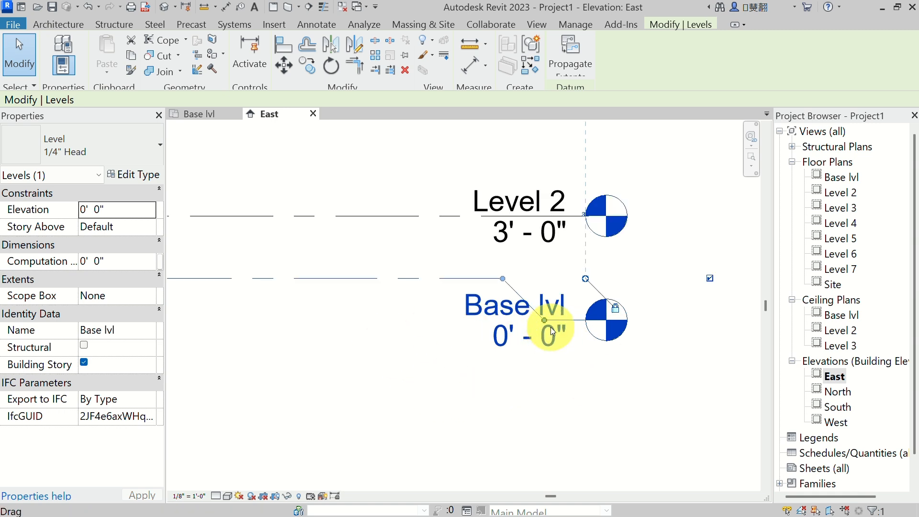
pyautogui.moveTo(546, 326); pyautogui.dragTo(567, 381)
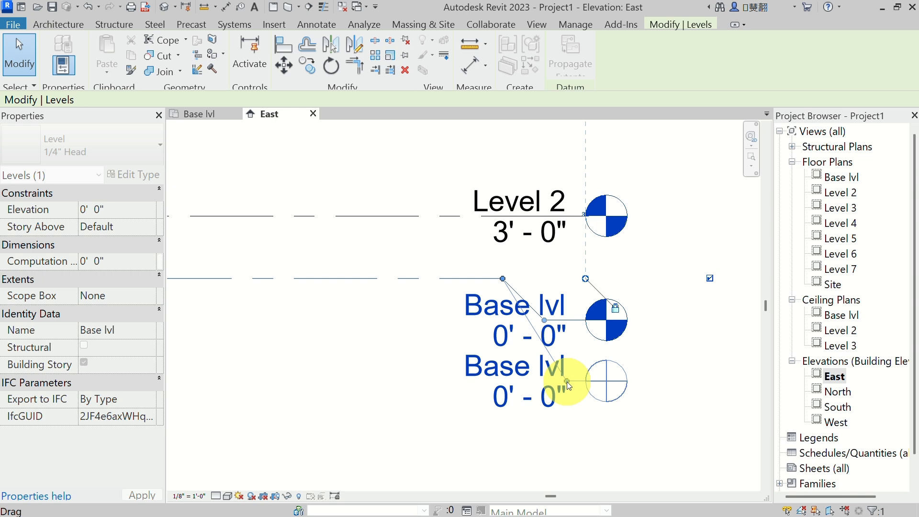
pyautogui.click(694, 246)
# Add an elbow to Level 2, raise its head back to just below the level line, and deselect it.
pyautogui.moveTo(694, 246); pyautogui.dragTo(692, 311, button='middle')
pyautogui.click(529, 307)
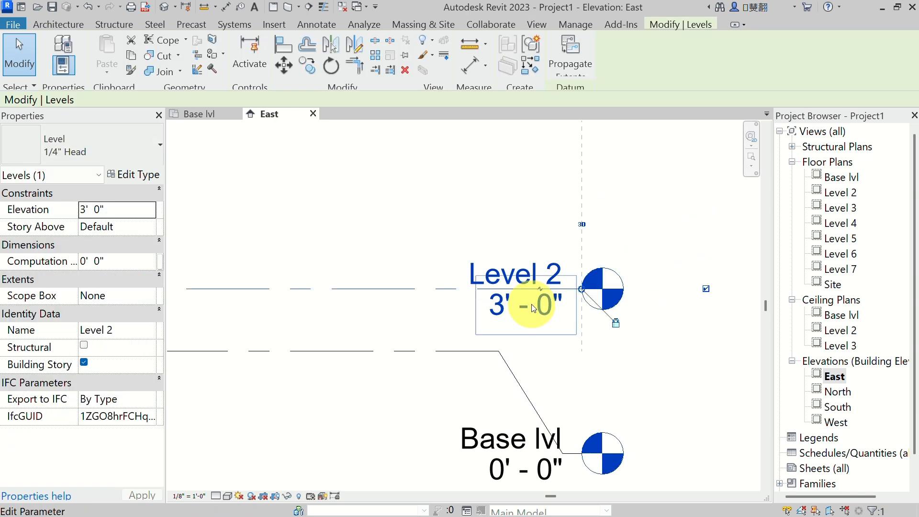
pyautogui.scroll(1, 546, 292)
pyautogui.click(528, 269)
pyautogui.moveTo(528, 331); pyautogui.dragTo(553, 275)
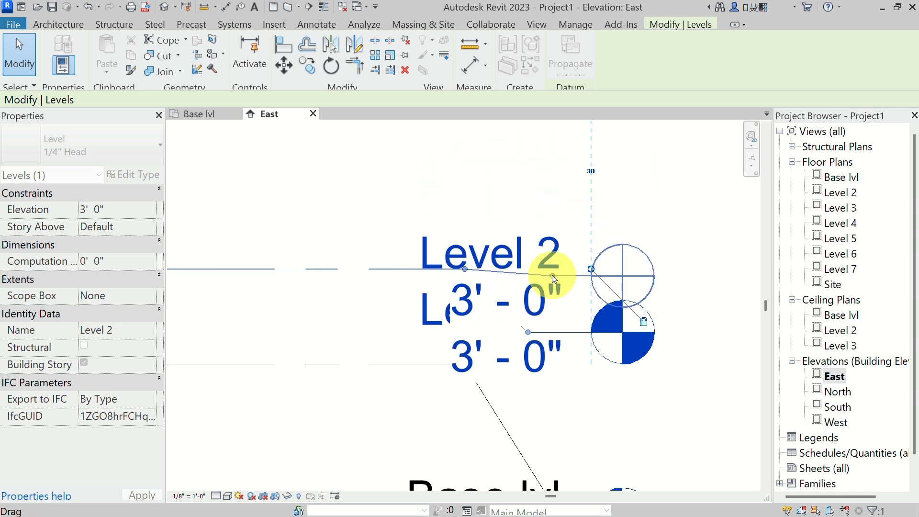
pyautogui.click(602, 360)
pyautogui.scroll(-3, 641, 376)
pyautogui.moveTo(644, 377); pyautogui.dragTo(701, 323, button='middle')
pyautogui.scroll(-2, 651, 316)
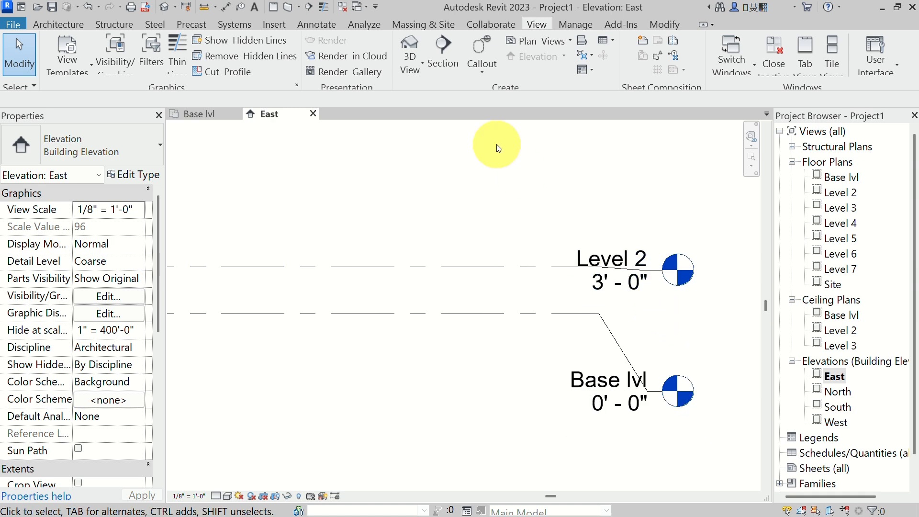